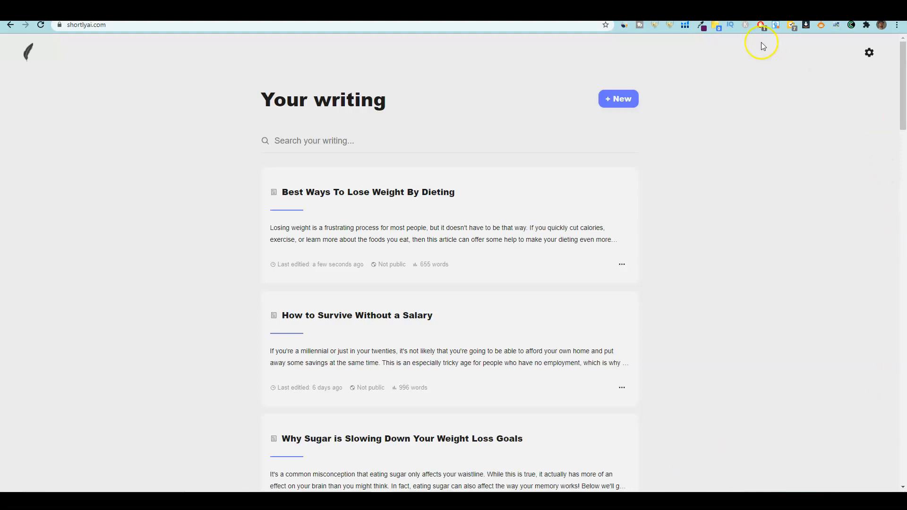
# Step: Search Google for "top ways to lose belly fat" from a new browser page
pyautogui.click(751, 9)
pyautogui.click(417, 202)
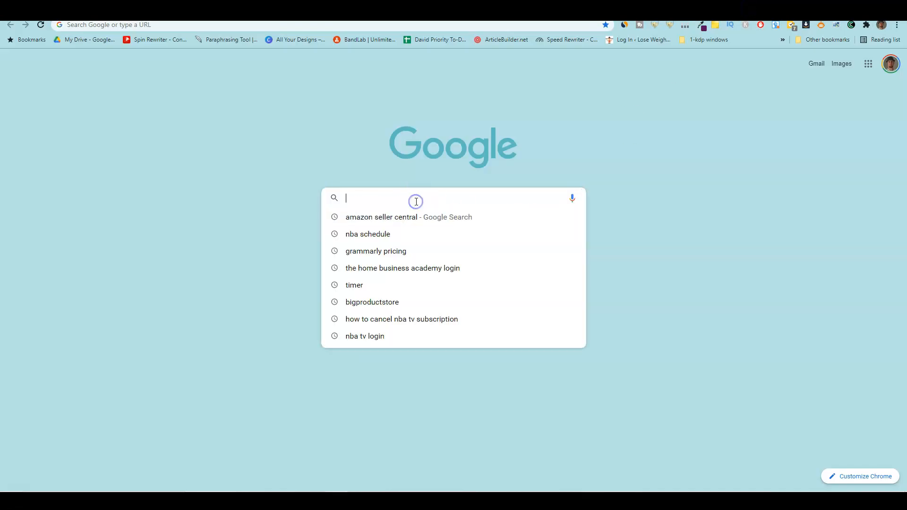
pyautogui.write('top ')
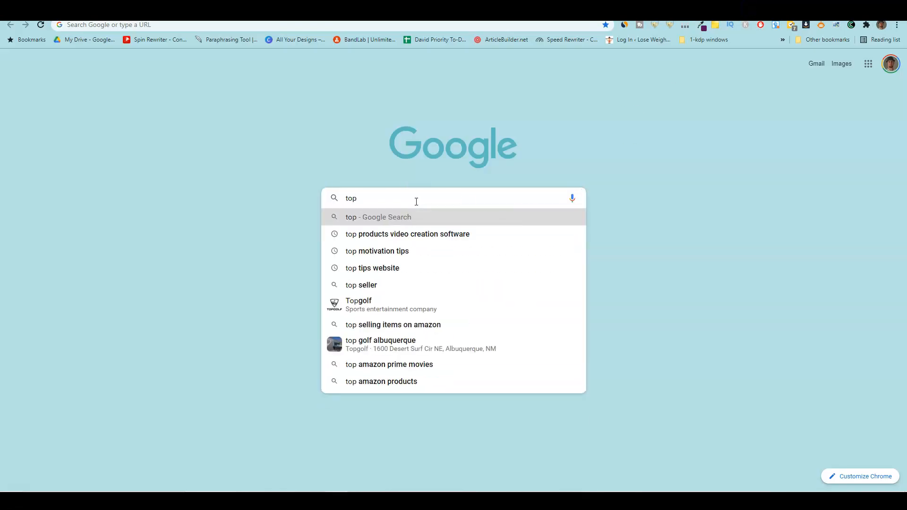
pyautogui.write('ways to lo')
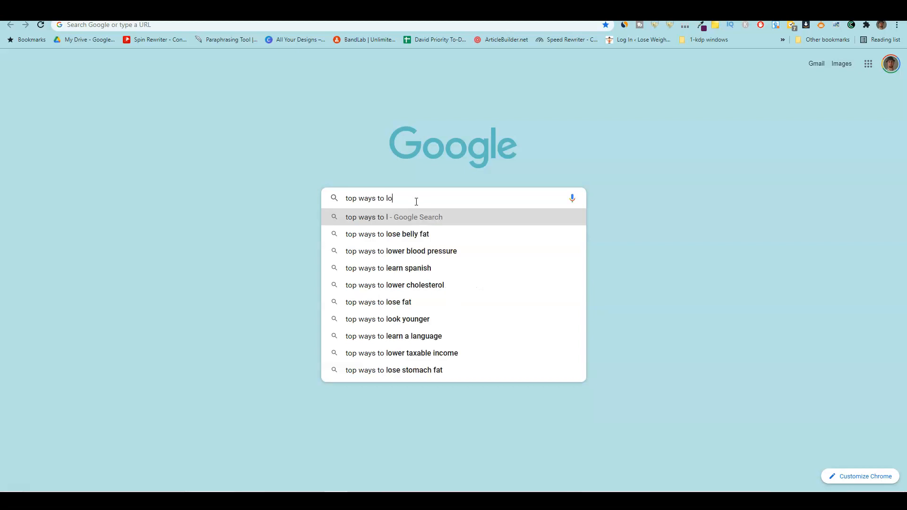
pyautogui.write('se belly fat')
pyautogui.click(436, 202)
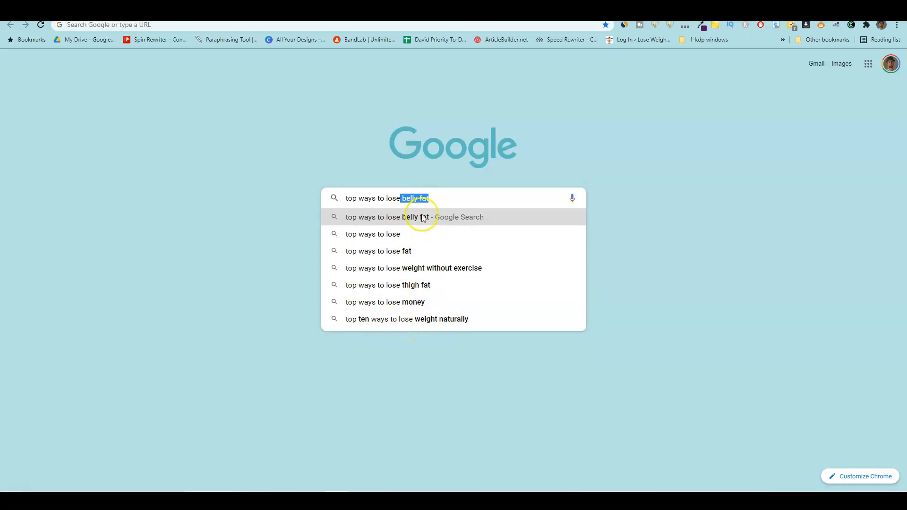
pyautogui.click(441, 199)
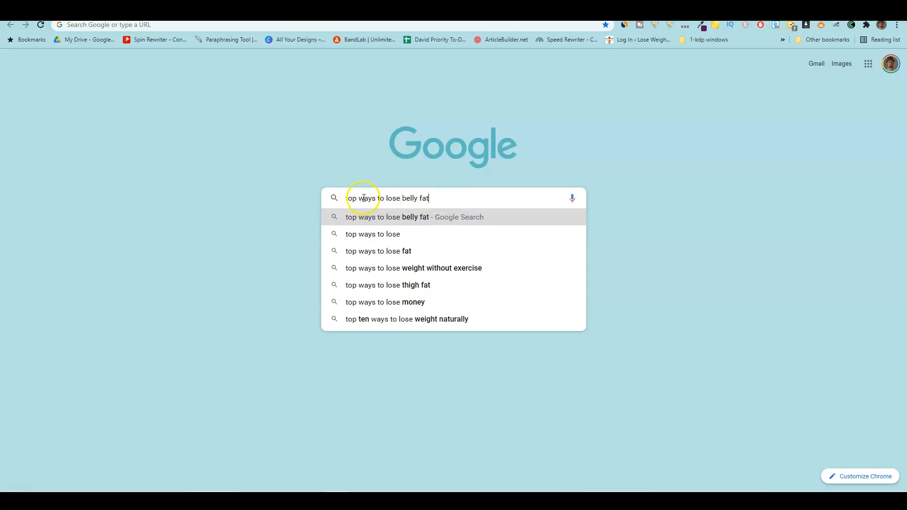
pyautogui.moveTo(439, 203); pyautogui.dragTo(342, 197)
pyautogui.click(463, 201)
pyautogui.press('Return')
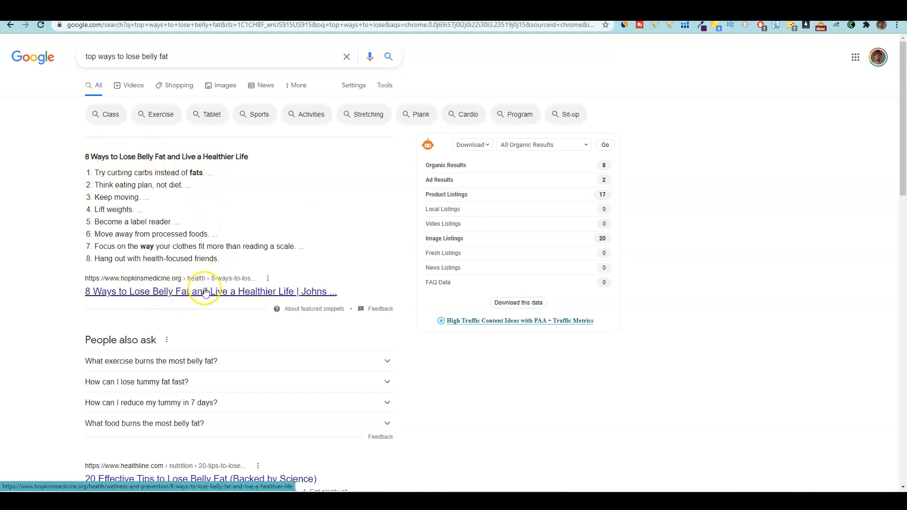
# Step: Look through the search results and open the Johns Hopkins article "8 Ways to Lose Belly Fat and Live a Healthier Life" separately
pyautogui.scroll(-4, 205, 292)
pyautogui.scroll(-3, 161, 295)
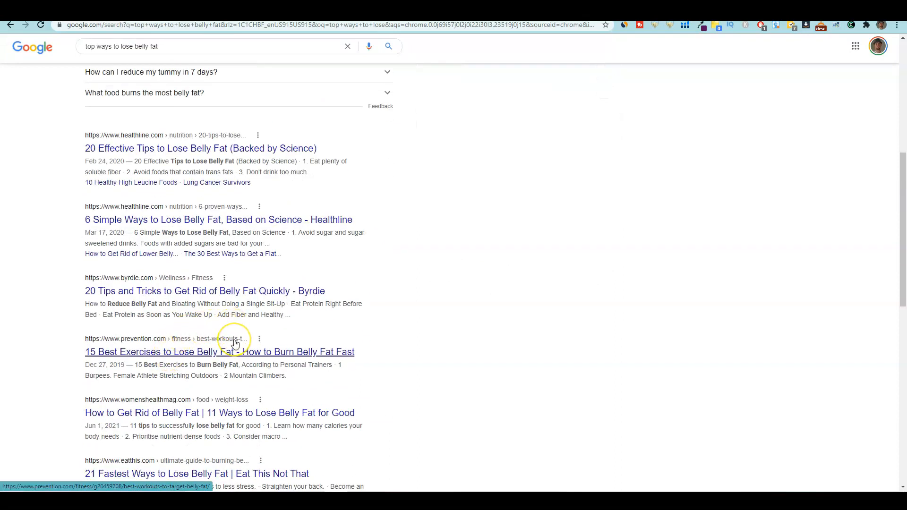
pyautogui.scroll(-3, 233, 344)
pyautogui.scroll(-2, 235, 344)
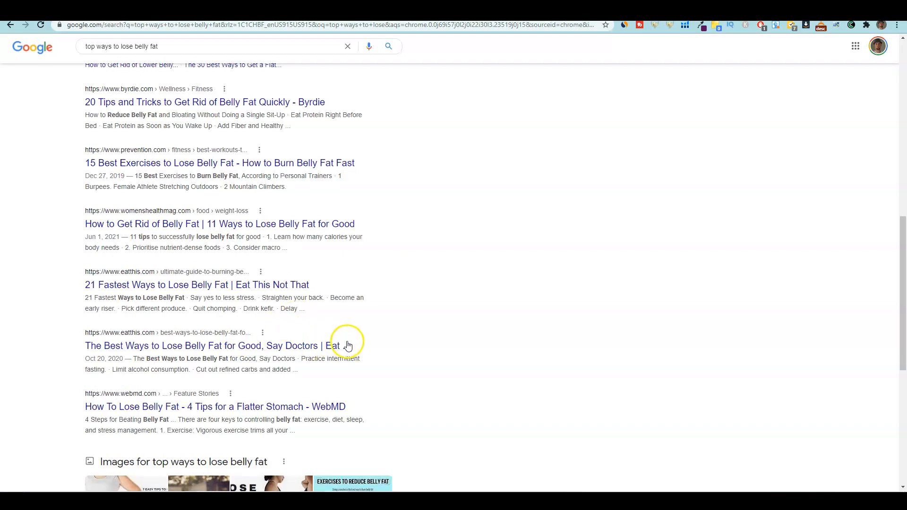
pyautogui.scroll(-3, 358, 360)
pyautogui.scroll(10, 370, 350)
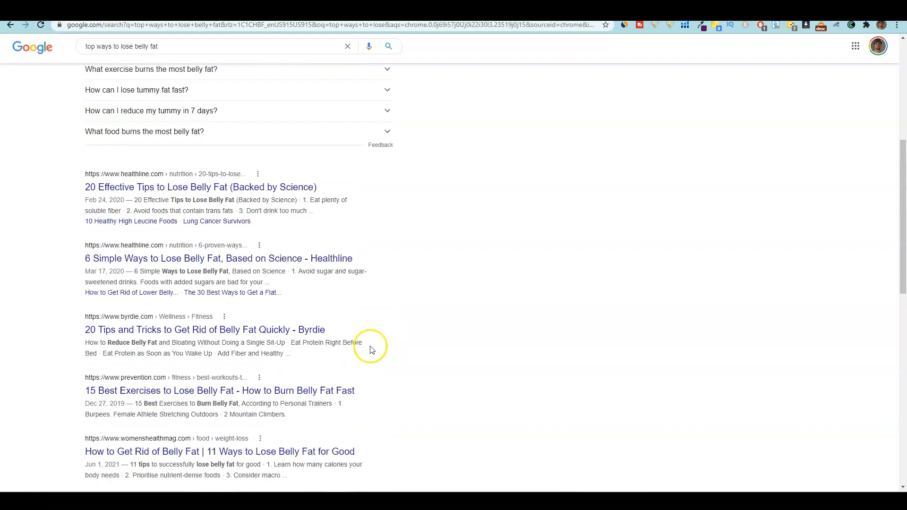
pyautogui.scroll(2, 370, 344)
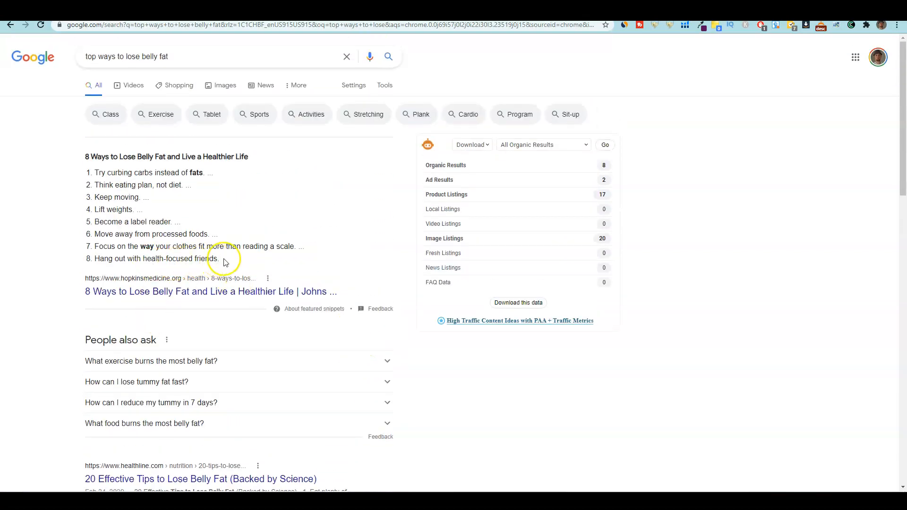
pyautogui.rightClick(213, 295)
pyautogui.click(222, 298)
pyautogui.click(743, 12)
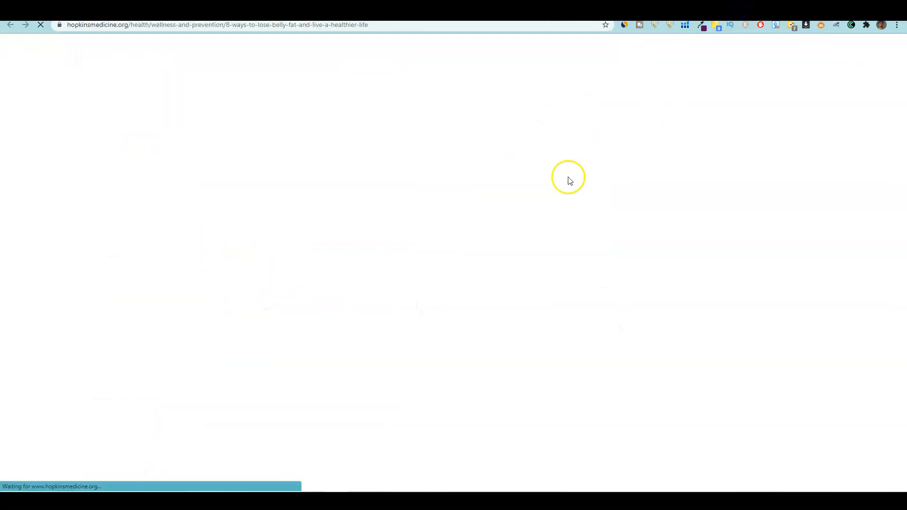
# Step: Count the words of the entire Johns Hopkins article page with the word counter extension
pyautogui.scroll(-8, 463, 282)
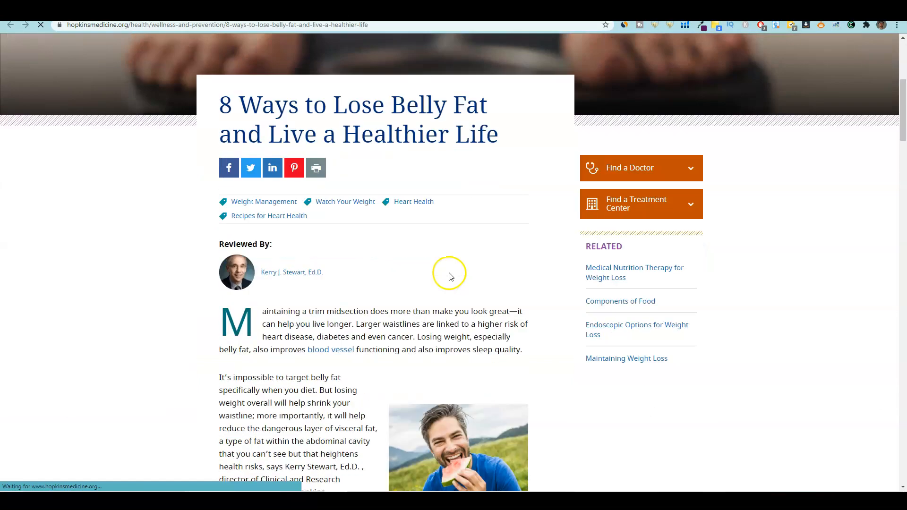
pyautogui.rightClick(281, 312)
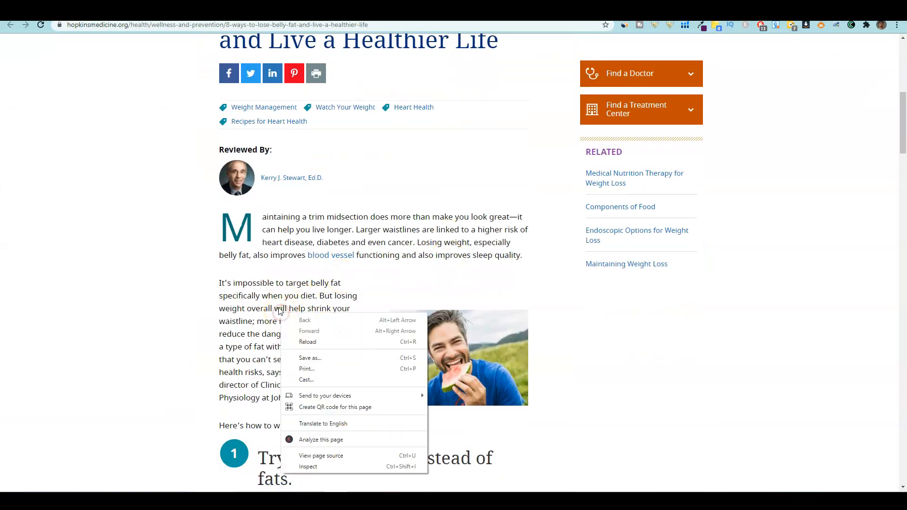
pyautogui.click(256, 339)
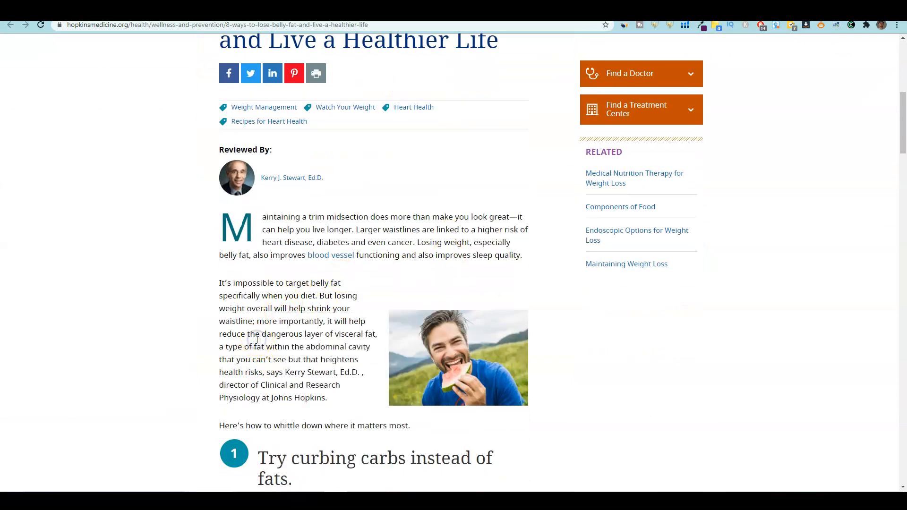
pyautogui.hotkey('ctrl', 'a')
pyautogui.rightClick(270, 331)
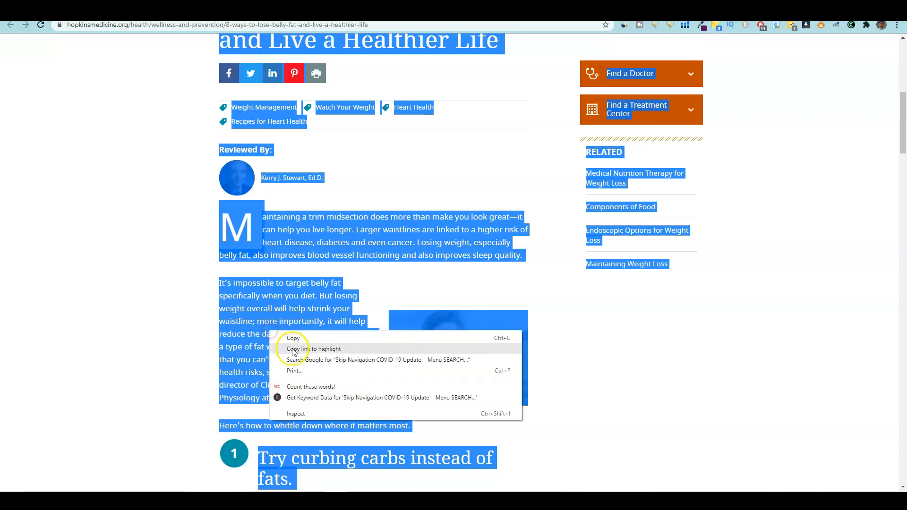
pyautogui.click(309, 387)
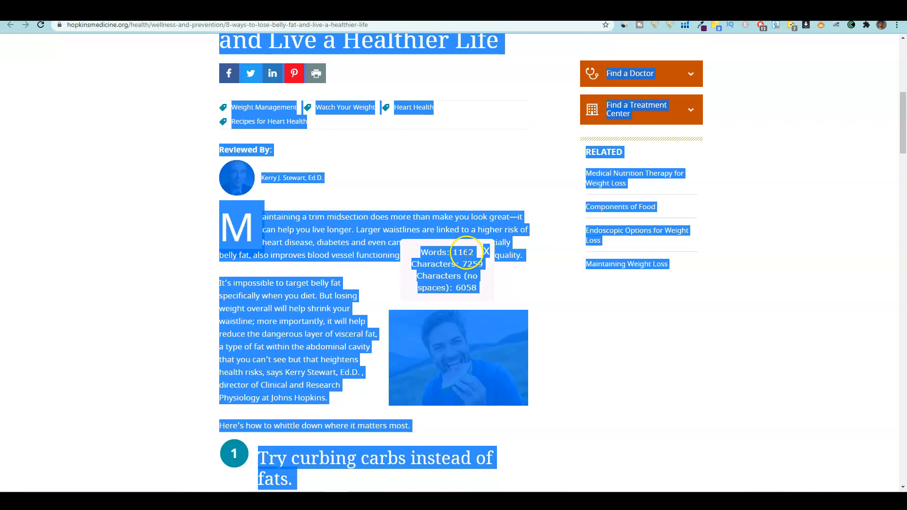
pyautogui.click(583, 338)
pyautogui.scroll(-5, 340, 373)
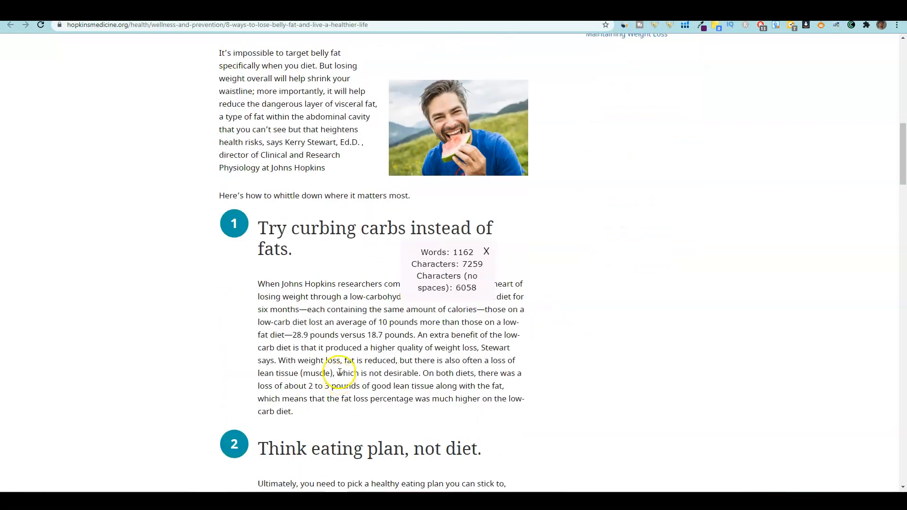
pyautogui.scroll(12, 339, 373)
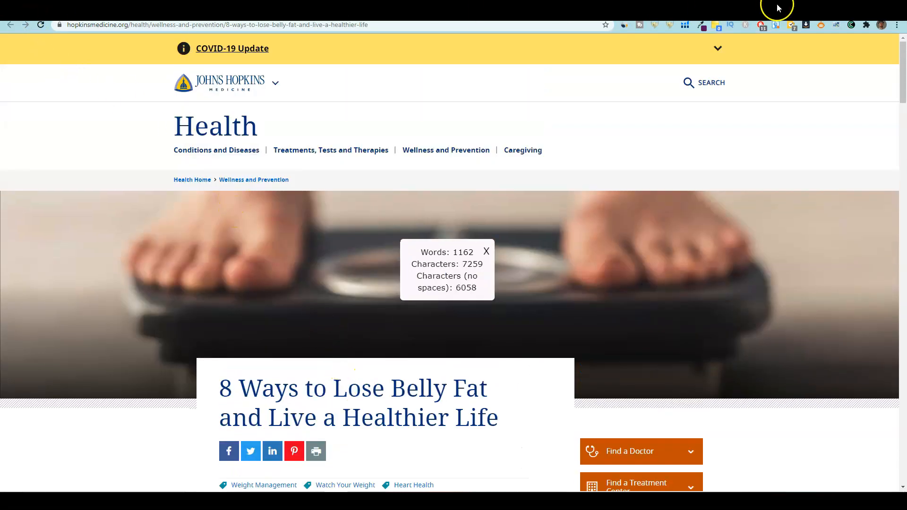
# Step: Copy the eight belly-fat tips from the featured snippet on the Google results page into a new Notepad document
pyautogui.click(726, 6)
pyautogui.moveTo(226, 263); pyautogui.dragTo(99, 170)
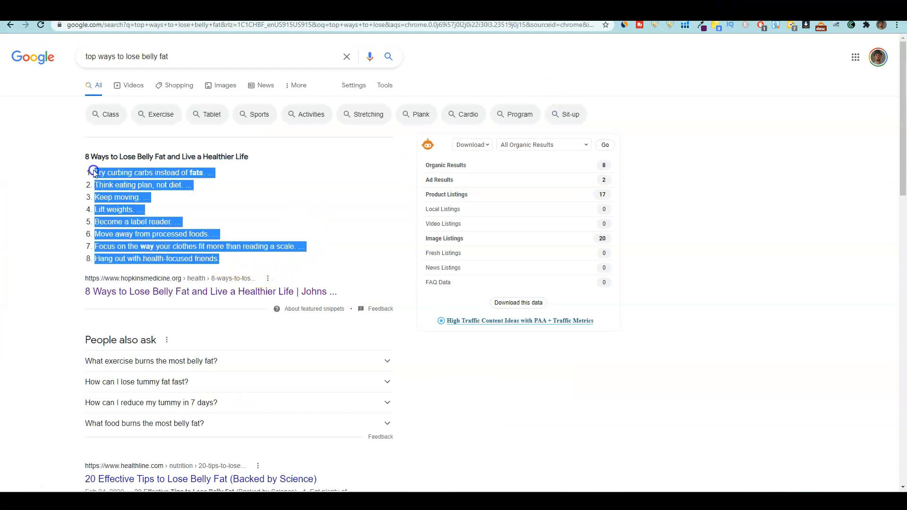
pyautogui.rightClick(433, 495)
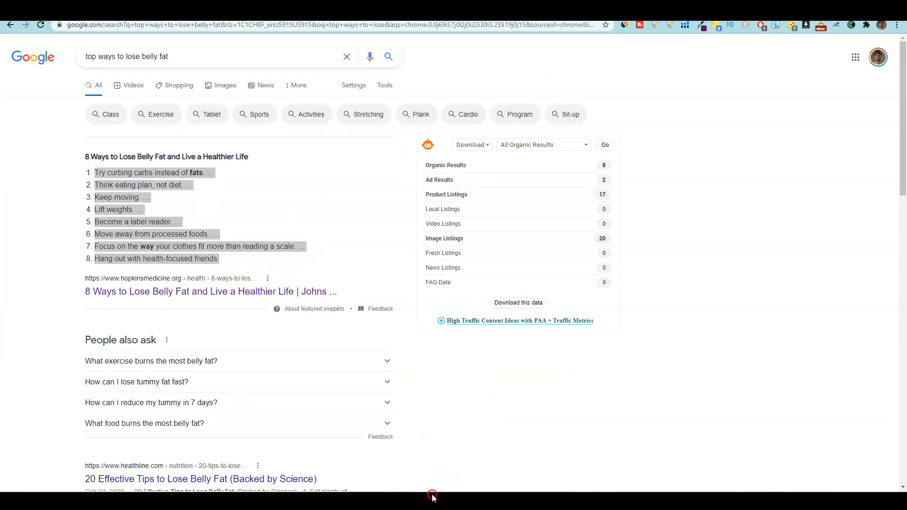
pyautogui.click(395, 455)
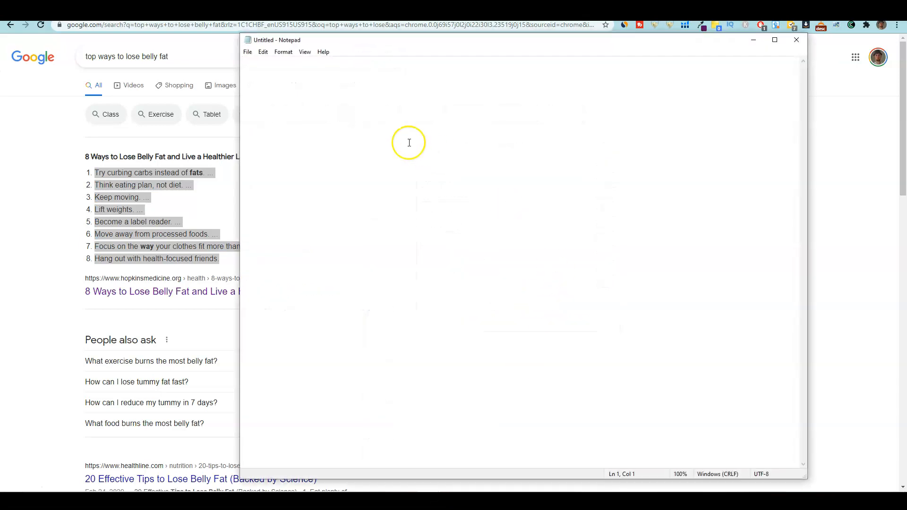
pyautogui.hotkey('ctrl', 'v')
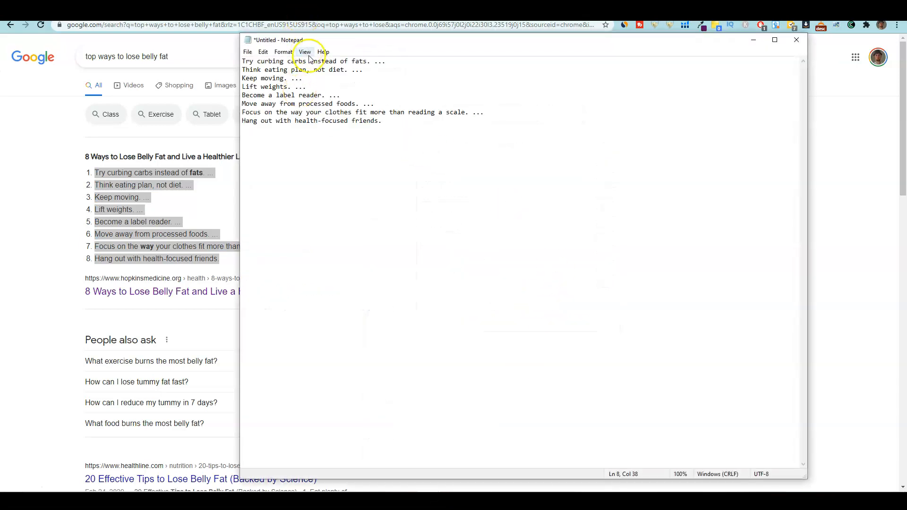
# Step: Enlarge the Notepad text to 190% zoom and move the window aside to uncover the search results
pyautogui.moveTo(306, 43); pyautogui.dragTo(304, 43)
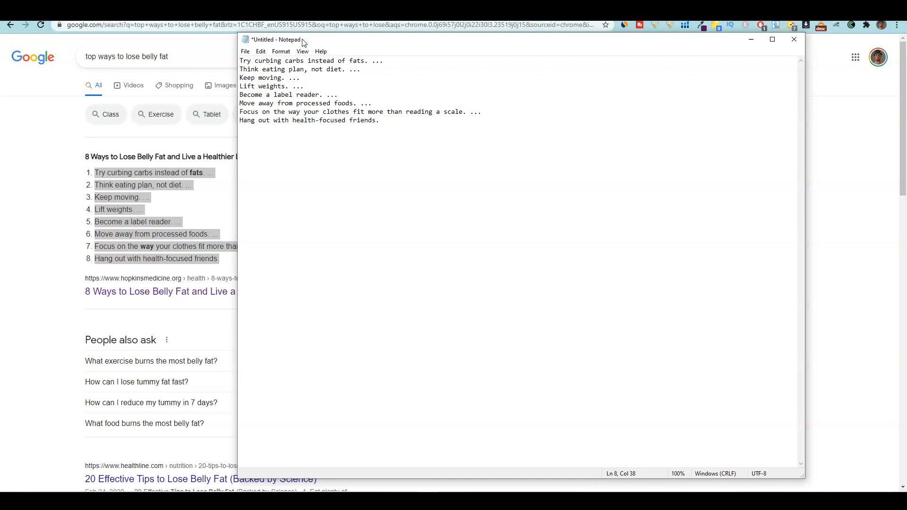
pyautogui.hotkey('ctrl', '-')
pyautogui.hotkey('ctrl', '-')
pyautogui.hotkey('ctrl', '+')
pyautogui.hotkey('ctrl', '+')
pyautogui.hotkey('ctrl', '+')
pyautogui.hotkey('ctrl', '+')
pyautogui.hotkey('ctrl', '+')
pyautogui.hotkey('ctrl', '+')
pyautogui.hotkey('ctrl', '+')
pyautogui.hotkey('ctrl', '+')
pyautogui.hotkey('ctrl', '+')
pyautogui.hotkey('ctrl', '+')
pyautogui.hotkey('ctrl', '+')
pyautogui.hotkey('ctrl', '+')
pyautogui.hotkey('ctrl', '+')
pyautogui.hotkey('ctrl', '+')
pyautogui.hotkey('ctrl', '+')
pyautogui.hotkey('ctrl', '+')
pyautogui.hotkey('ctrl', '+')
pyautogui.hotkey('ctrl', '+')
pyautogui.hotkey('ctrl', '+')
pyautogui.hotkey('ctrl', '-')
pyautogui.hotkey('ctrl', '-')
pyautogui.hotkey('ctrl', '-')
pyautogui.hotkey('ctrl', '-')
pyautogui.hotkey('ctrl', '-')
pyautogui.hotkey('ctrl', '-')
pyautogui.hotkey('ctrl', '-')
pyautogui.hotkey('ctrl', '-')
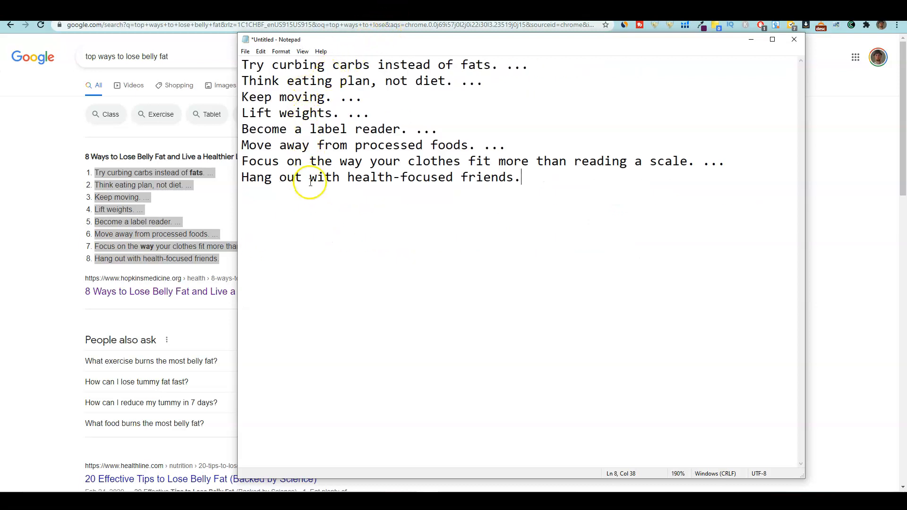
pyautogui.moveTo(462, 45); pyautogui.dragTo(562, 44)
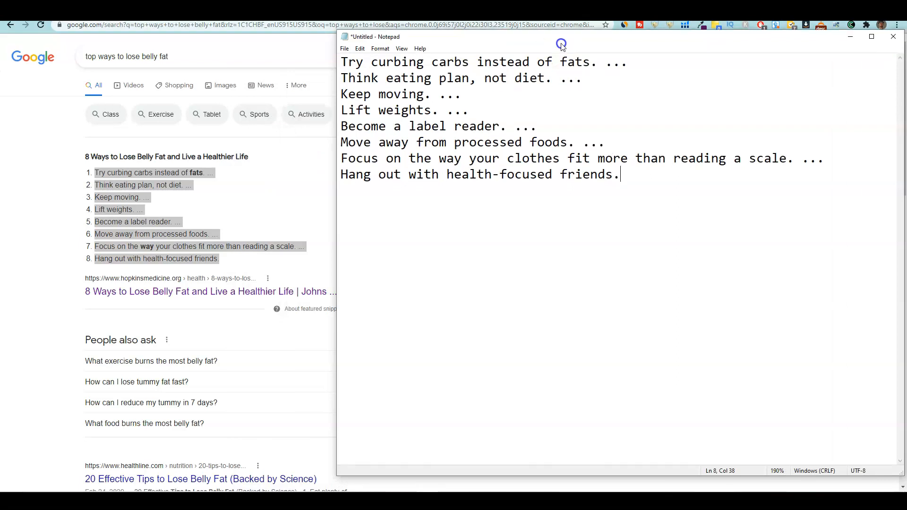
# Step: Return to ShortlyAI, start a new article/blog document and expand its article brief
pyautogui.click(312, 176)
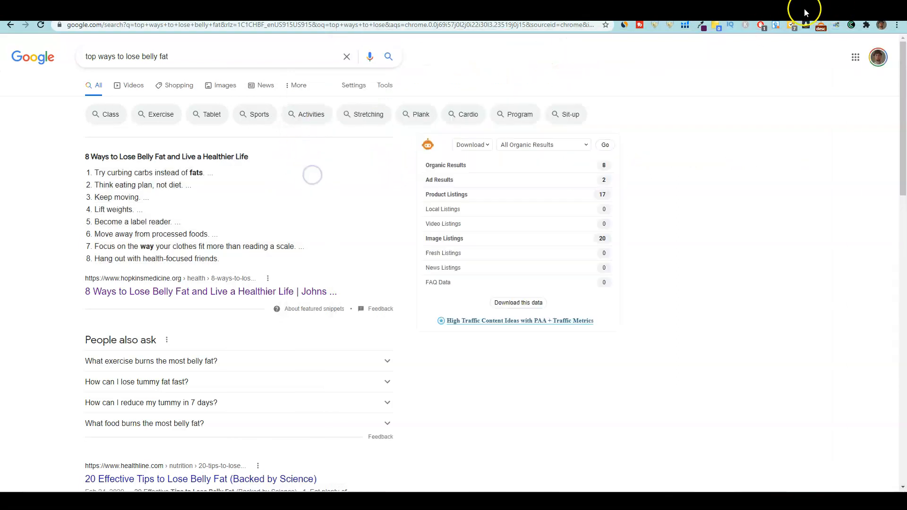
pyautogui.click(701, 9)
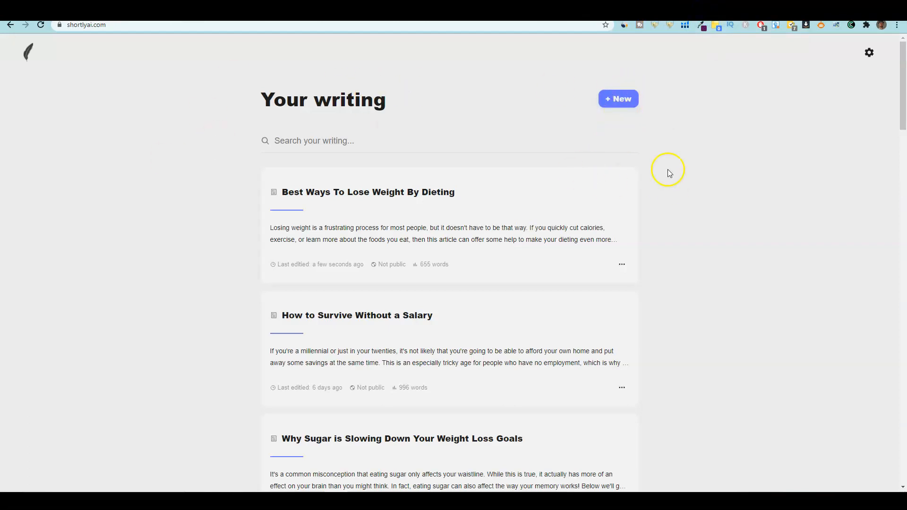
pyautogui.click(631, 108)
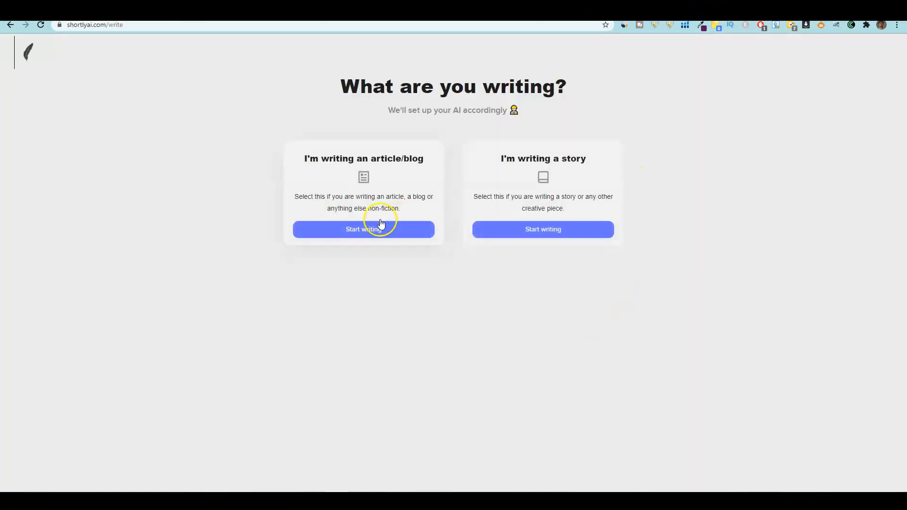
pyautogui.click(376, 229)
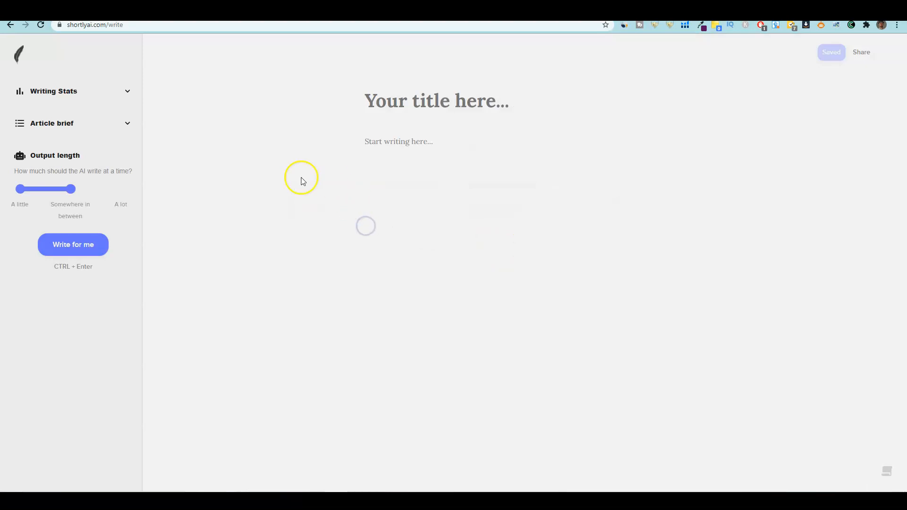
pyautogui.click(128, 122)
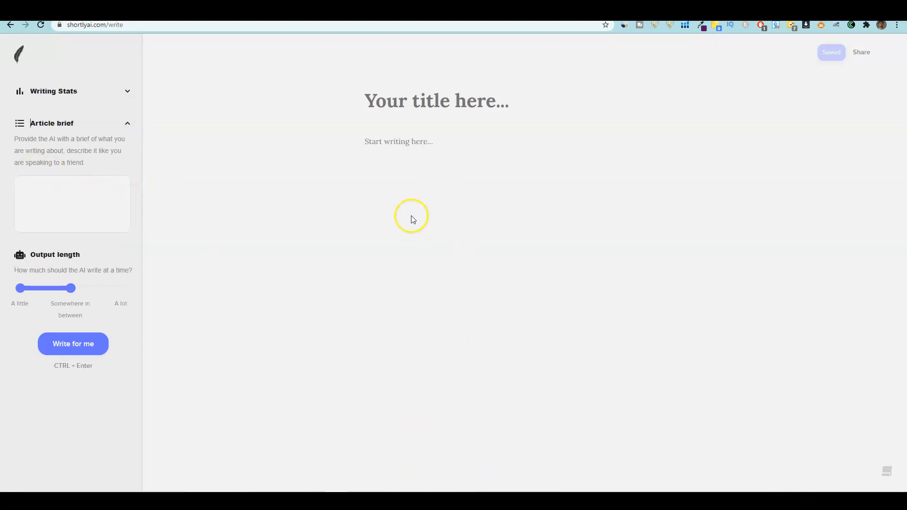
# Step: Copy the search phrase "top ways to lose belly fat" from Google into the new article's title
pyautogui.click(725, 7)
pyautogui.moveTo(193, 56); pyautogui.dragTo(78, 47)
pyautogui.hotkey('ctrl', 'c')
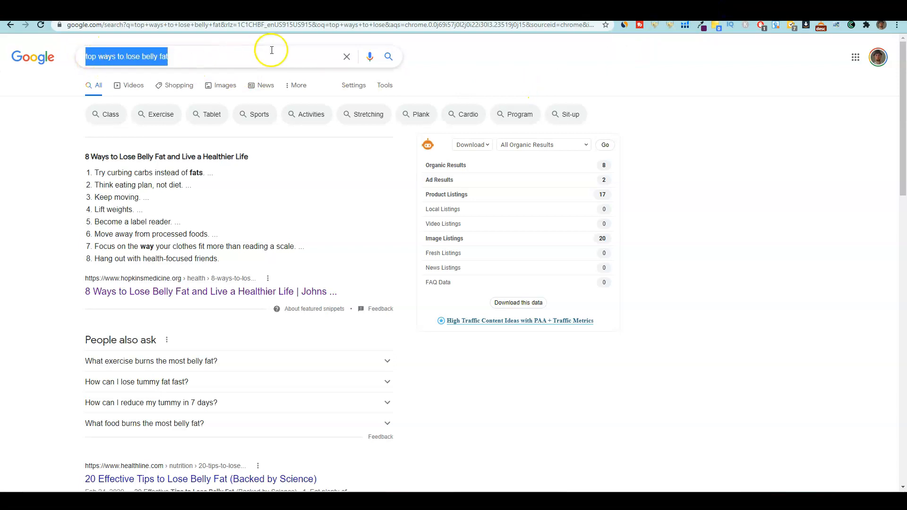
pyautogui.click(697, 10)
pyautogui.click(487, 95)
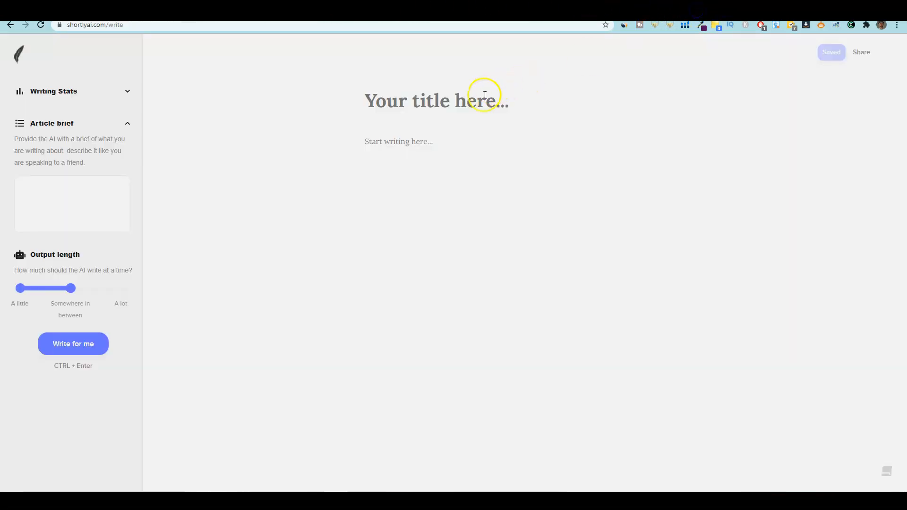
pyautogui.hotkey('ctrl', 'v')
# Step: Capitalize the title's first word and insert the number 8 so it reads "Top 8 ways to lose belly fat"
pyautogui.click(367, 100)
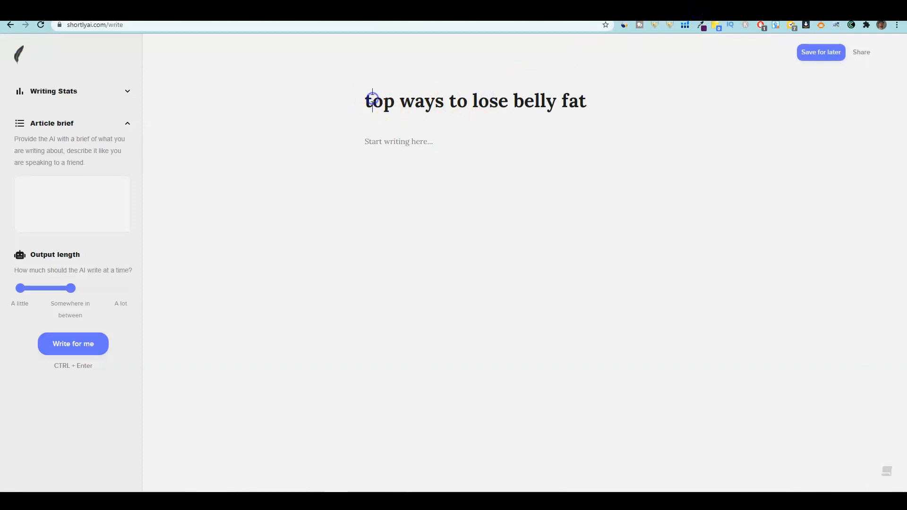
pyautogui.click(373, 99)
pyautogui.press('BackSpace')
pyautogui.write('T')
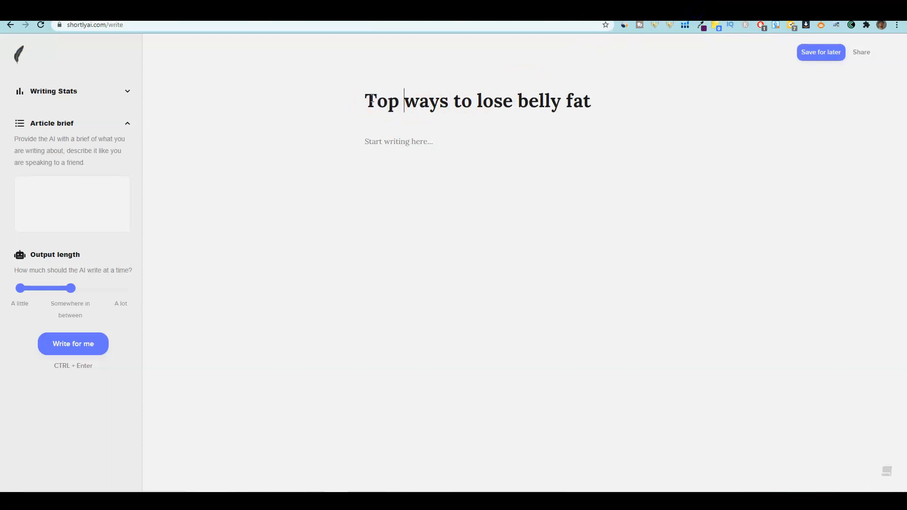
pyautogui.press('Right')
pyautogui.press('Right')
pyautogui.press('Right')
pyautogui.write('8')
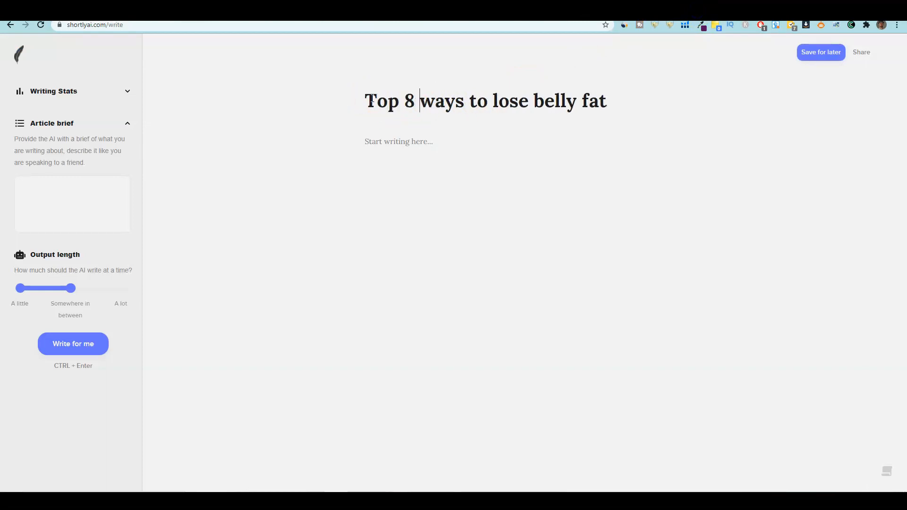
# Step: Capitalize the remaining main words of the article title so it reads "Top 8 Ways to Lose Belly Fat"
pyautogui.press('BackSpace')
pyautogui.write('W')
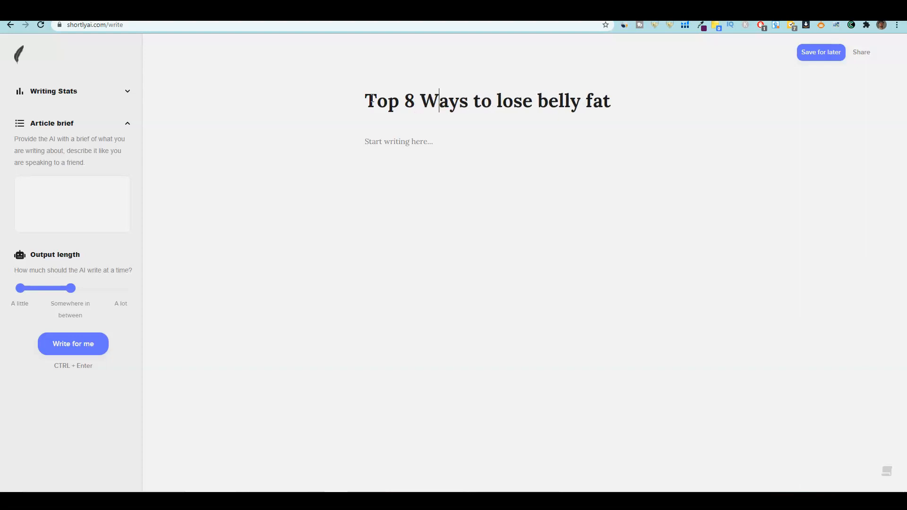
pyautogui.press('Right')
pyautogui.press('Right')
pyautogui.press('Right')
pyautogui.press('Right')
pyautogui.press('Right')
pyautogui.press('Right')
pyautogui.press('Right')
pyautogui.press('BackSpace')
pyautogui.write('L')
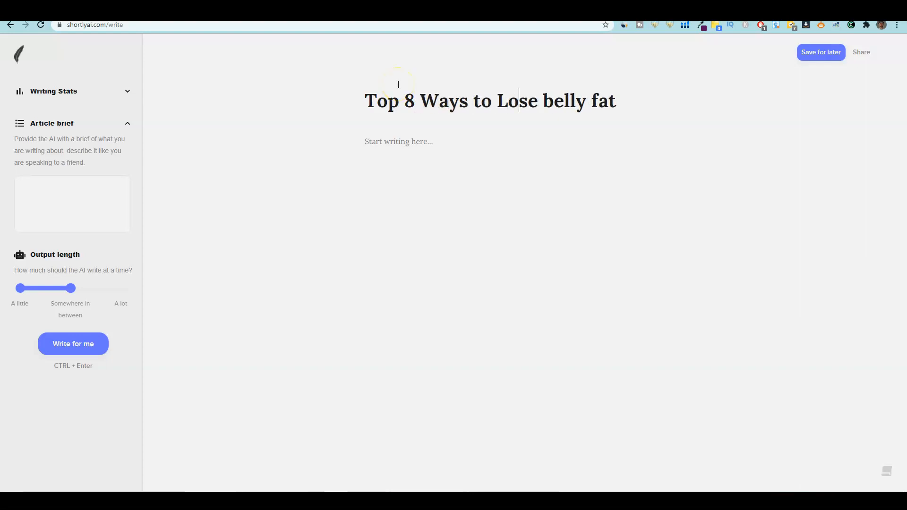
pyautogui.press('BackSpace')
pyautogui.write('B')
pyautogui.press('Right')
pyautogui.press('BackSpace')
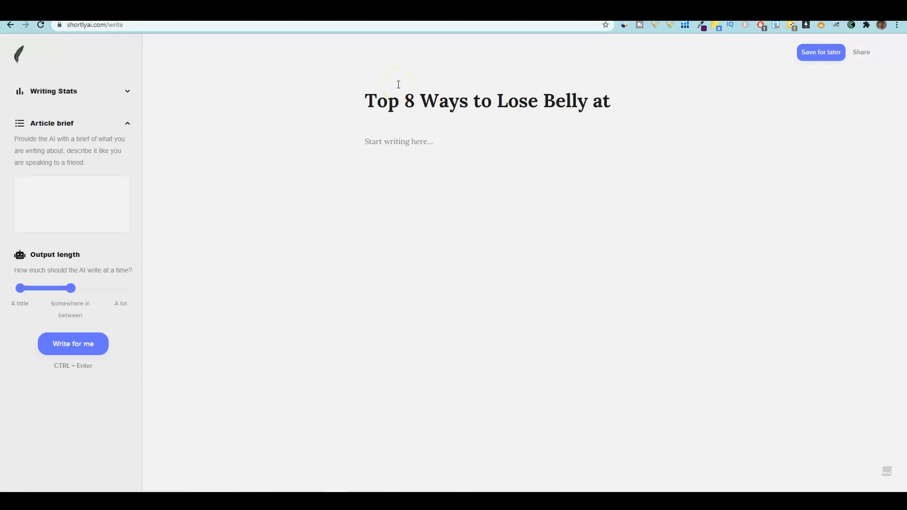
pyautogui.write('F')
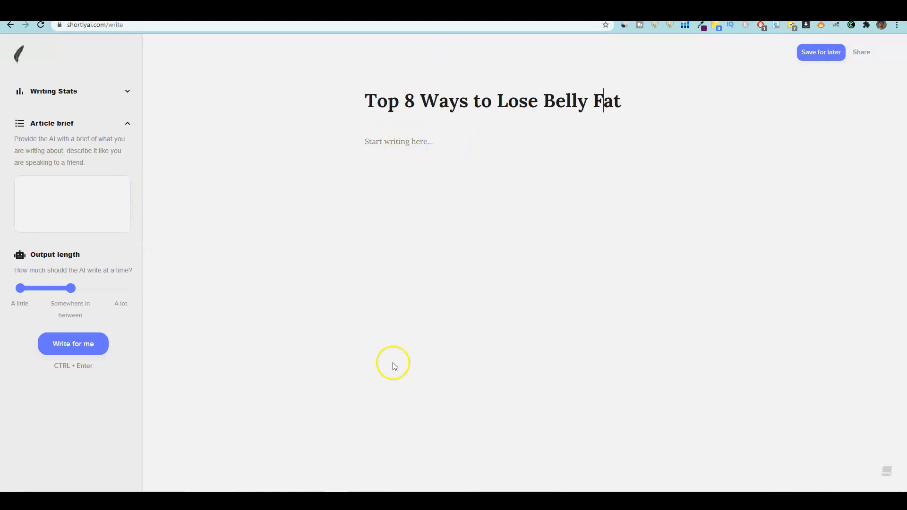
# Step: Copy the full list of eight tips from the Notepad window into ShortlyAI's article brief
pyautogui.moveTo(434, 498)
pyautogui.click(448, 447)
pyautogui.click(523, 284)
pyautogui.moveTo(624, 175); pyautogui.dragTo(336, 61)
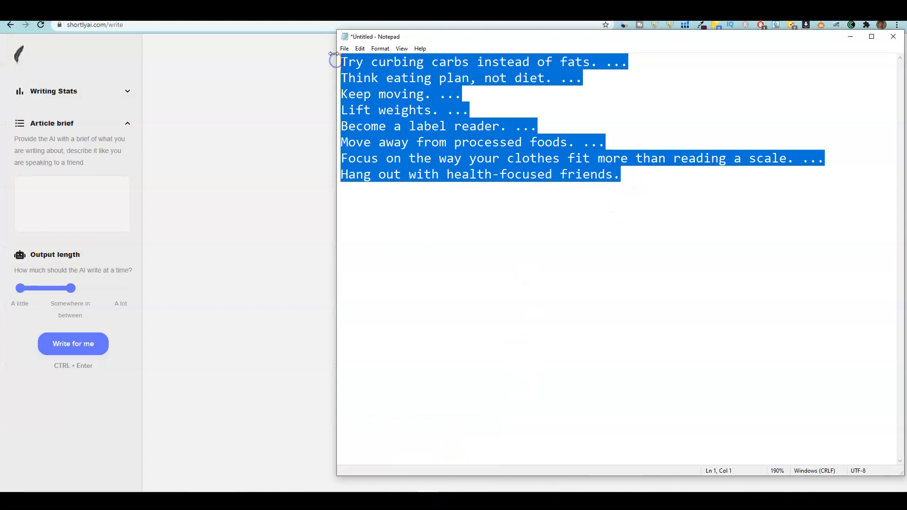
pyautogui.click(280, 204)
pyautogui.click(37, 184)
pyautogui.hotkey('ctrl', 'v')
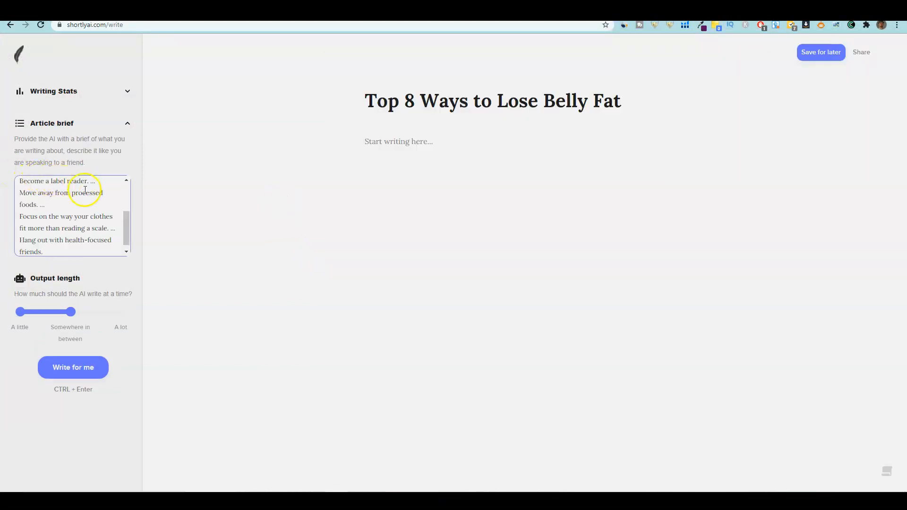
pyautogui.moveTo(122, 230); pyautogui.dragTo(124, 166)
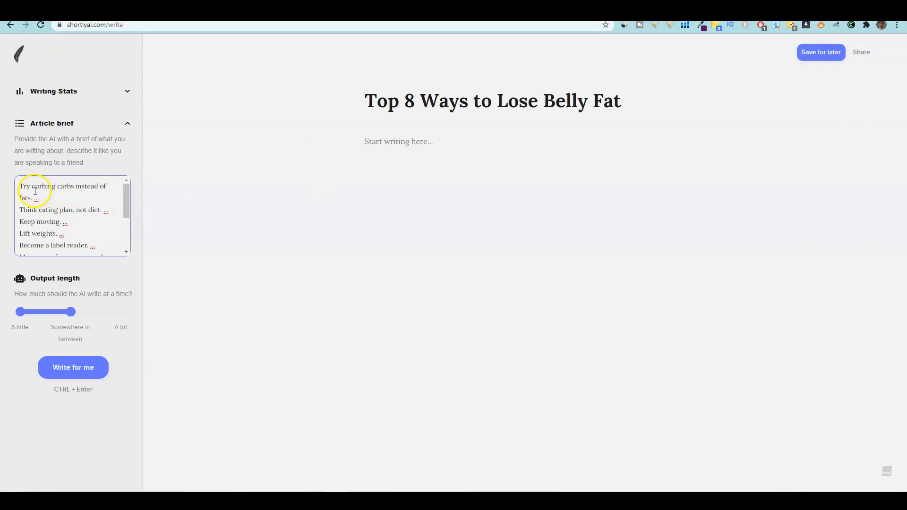
# Step: Select the tip "Try curbing carbs instead of fats" in Notepad and return to the ShortlyAI article
pyautogui.moveTo(438, 494)
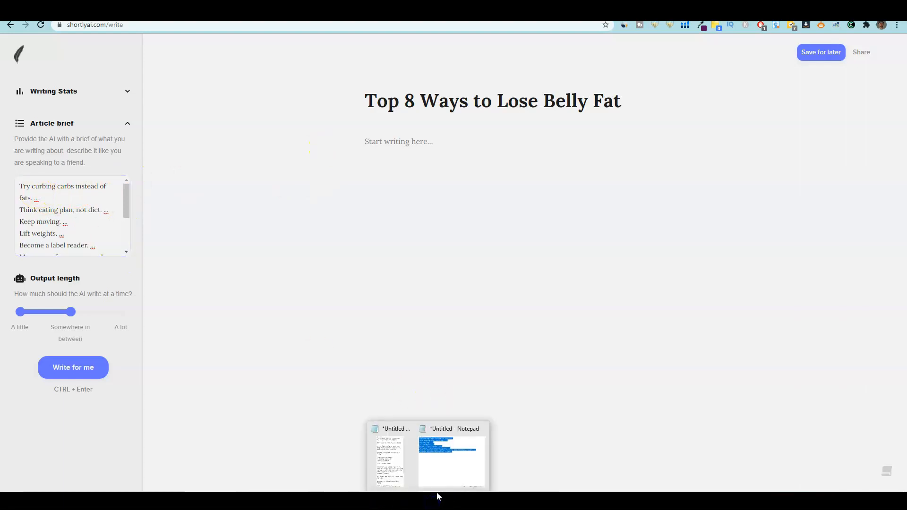
pyautogui.click(454, 454)
pyautogui.moveTo(591, 62); pyautogui.dragTo(335, 62)
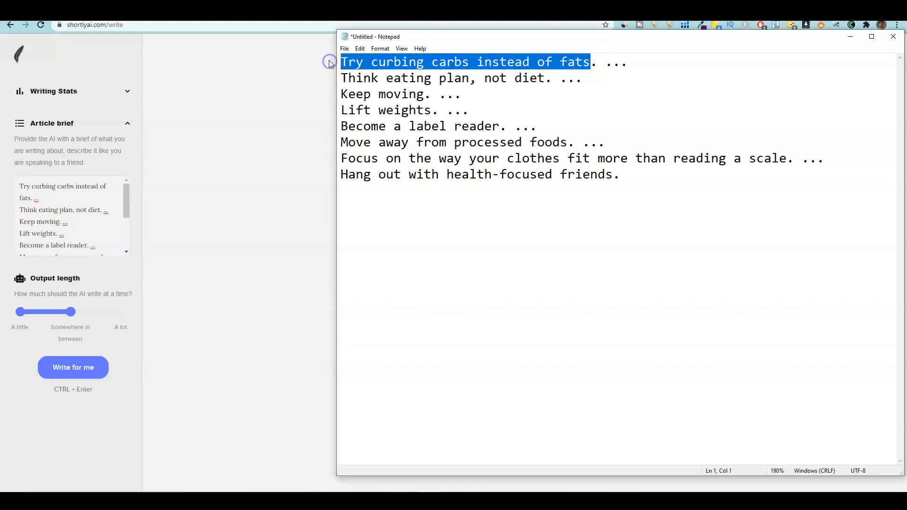
pyautogui.click(275, 213)
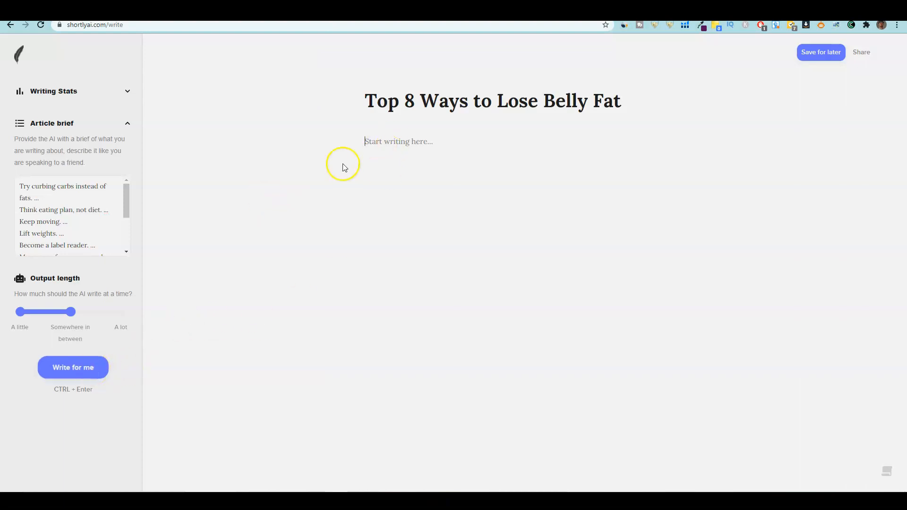
# Step: Try generating the article body from the pasted list of tips, and delete the generated text
pyautogui.moveTo(126, 200); pyautogui.dragTo(131, 146)
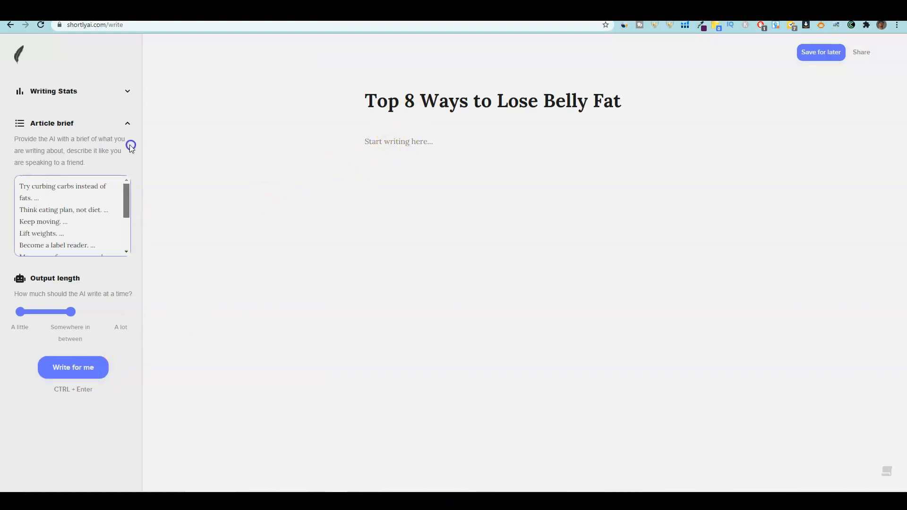
pyautogui.click(74, 369)
pyautogui.moveTo(539, 170); pyautogui.dragTo(365, 148)
pyautogui.press('BackSpace')
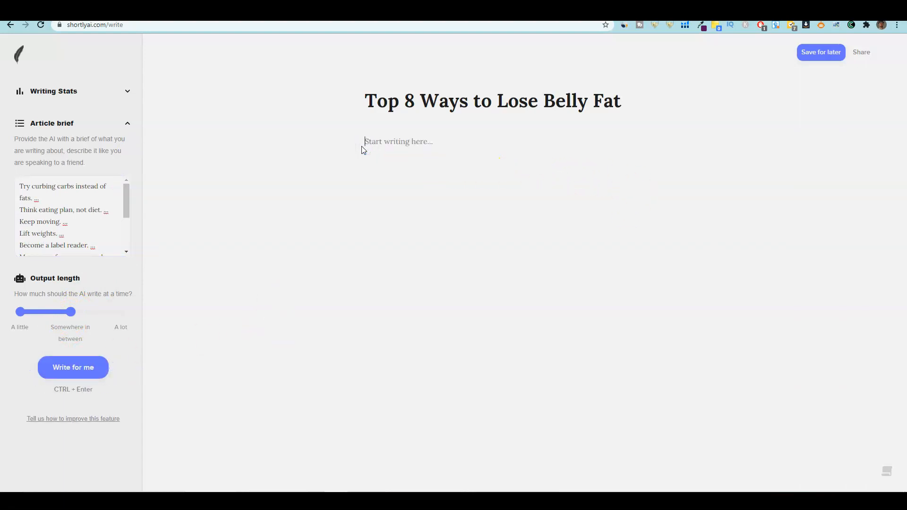
# Step: Replace the list in the article brief with "write me a blog post about the top 8 ways to lose belly fat."
pyautogui.moveTo(128, 195); pyautogui.dragTo(126, 242)
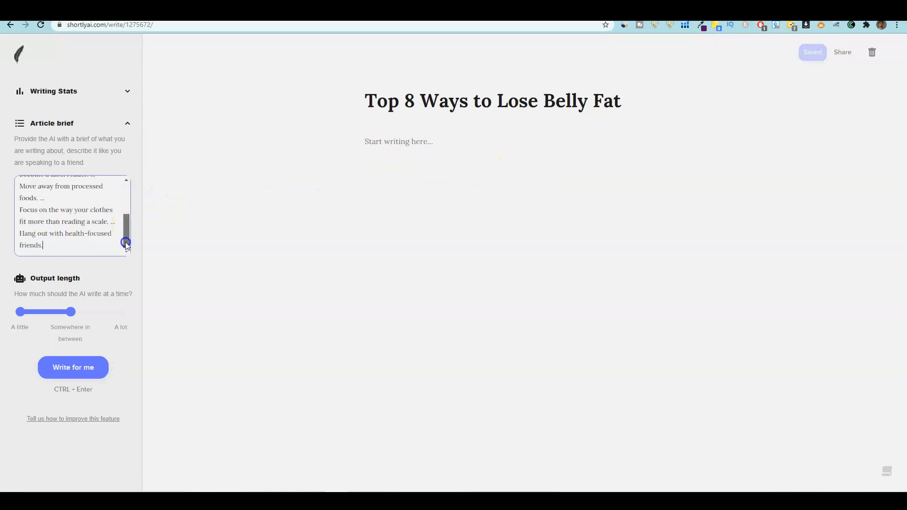
pyautogui.moveTo(52, 245); pyautogui.dragTo(4, 163)
pyautogui.press('BackSpace')
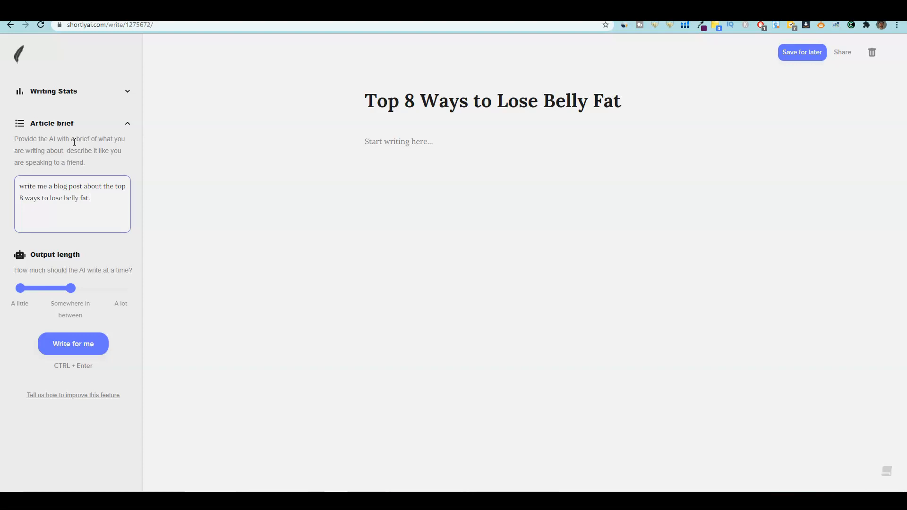
# Step: Begin the article body with "In this blog post we will be discussing the top 8 ways to lose belly fat. It is important"
pyautogui.click(381, 139)
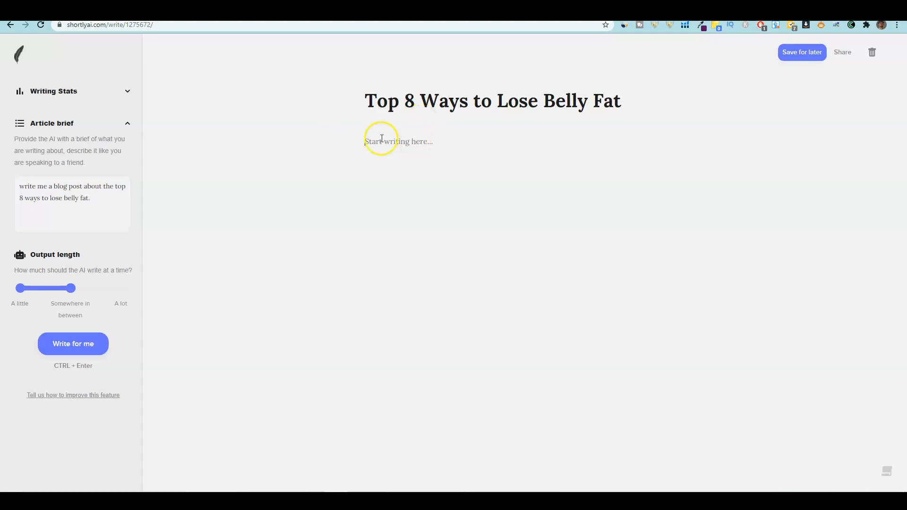
pyautogui.write('In this blog post we will be discussing')
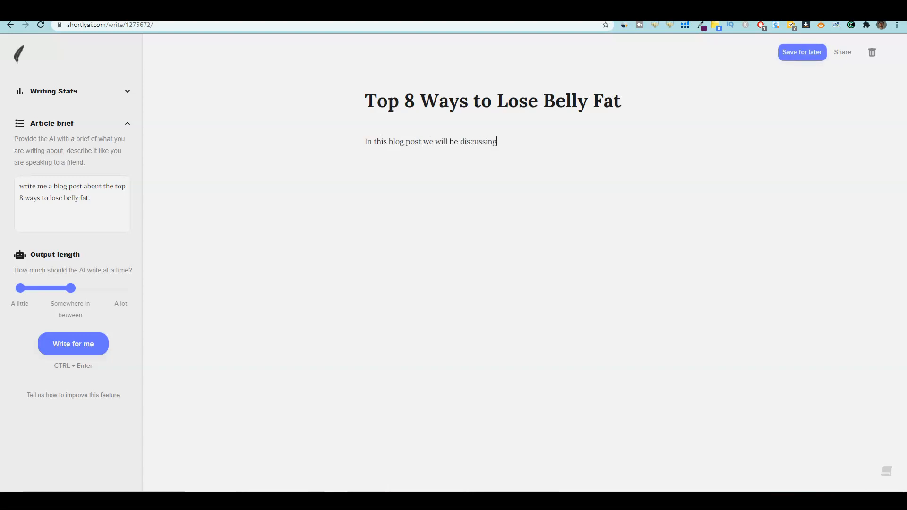
pyautogui.write(' the')
pyautogui.write('It is imp')
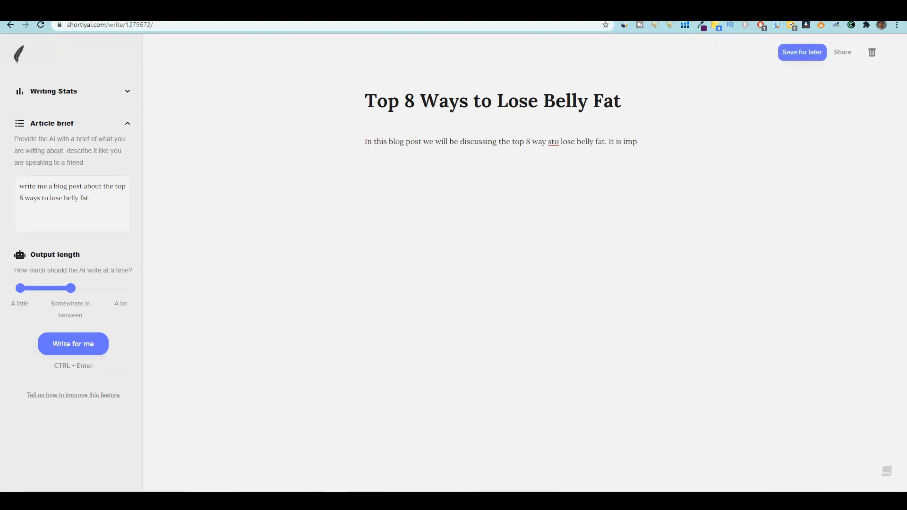
pyautogui.write('ortant')
# Step: Set the output length to "A lot" and have the AI continue the text after the introduction's opening
pyautogui.click(114, 291)
pyautogui.click(662, 141)
pyautogui.click(72, 349)
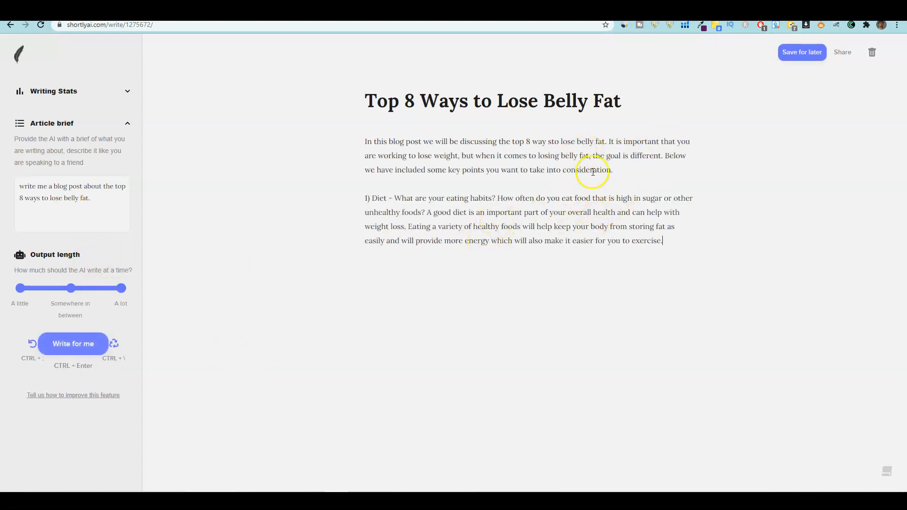
# Step: Correct "way sto" to "ways to" in the introduction and delete the generated "1) Diet" paragraph
pyautogui.click(550, 142)
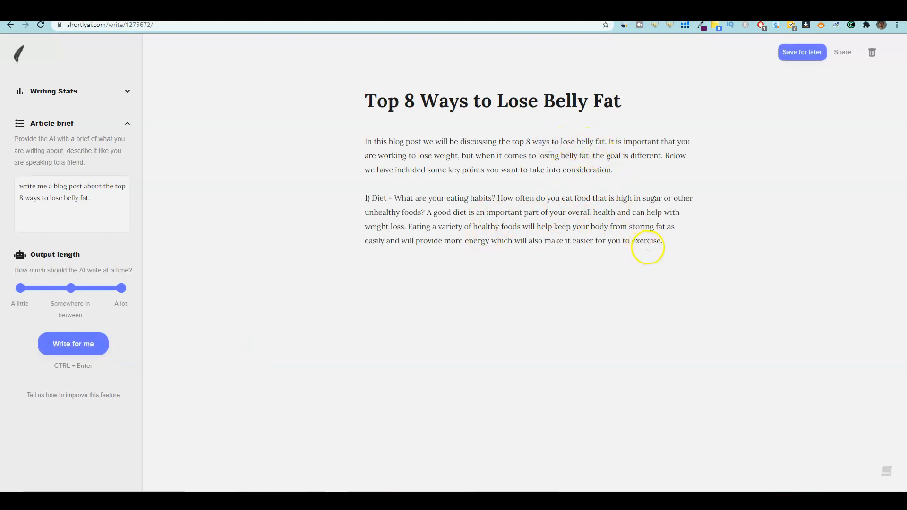
pyautogui.moveTo(672, 240); pyautogui.dragTo(373, 196)
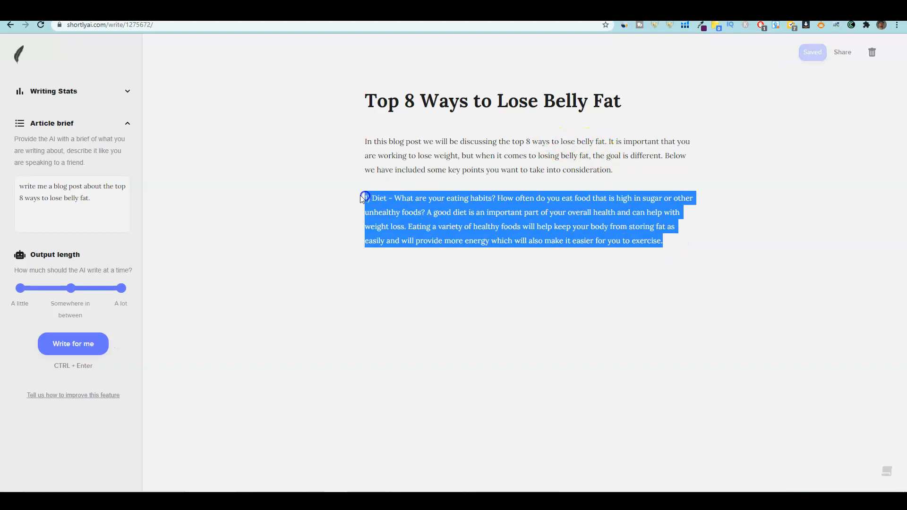
pyautogui.press('BackSpace')
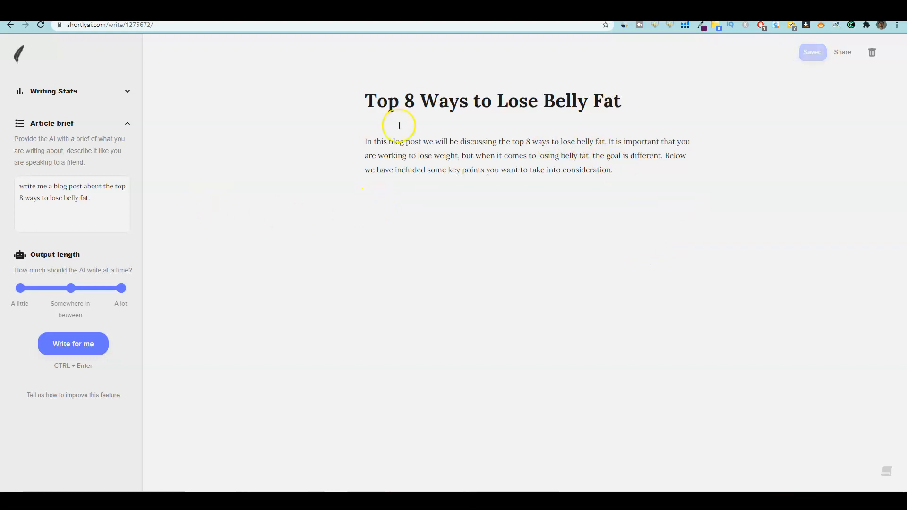
# Step: Copy "Try curbing carbs instead of fats" from Notepad below the introduction and number it as heading 1
pyautogui.moveTo(432, 501)
pyautogui.click(439, 480)
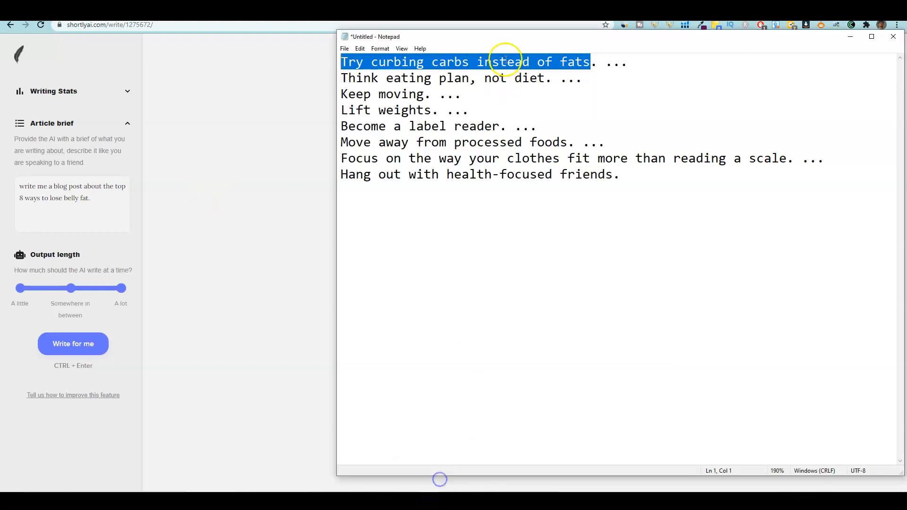
pyautogui.rightClick(433, 65)
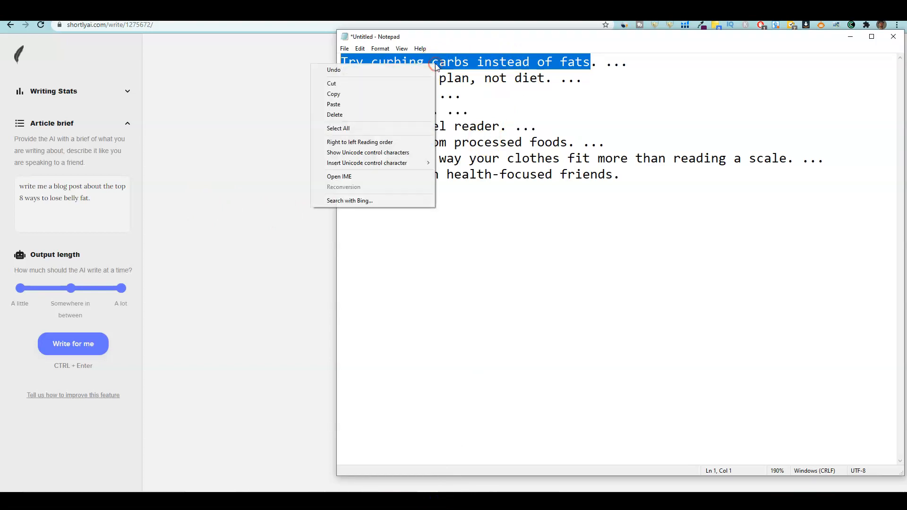
pyautogui.click(418, 94)
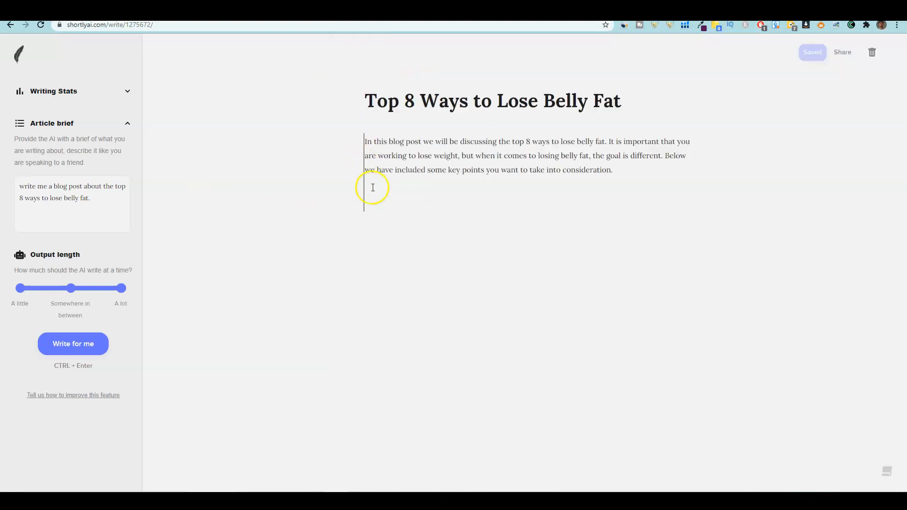
pyautogui.click(379, 201)
pyautogui.write('Try curbing carbs instead of fats')
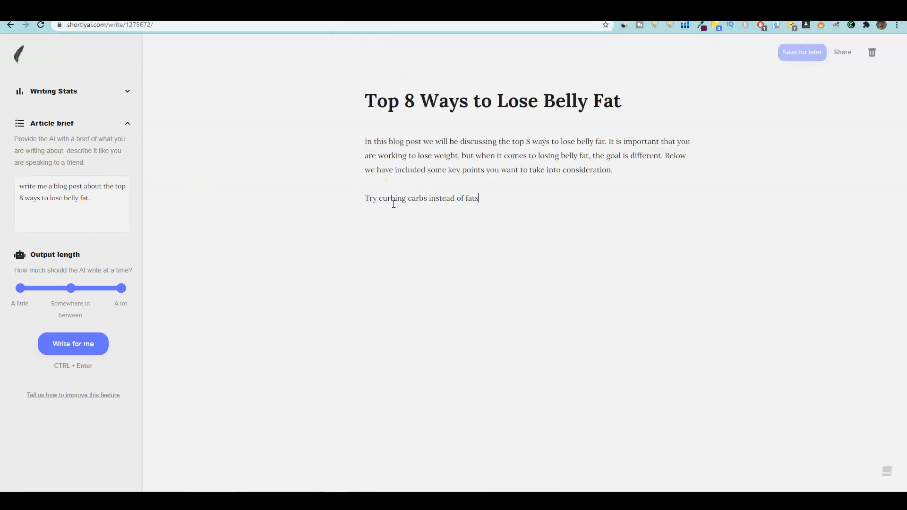
pyautogui.click(364, 200)
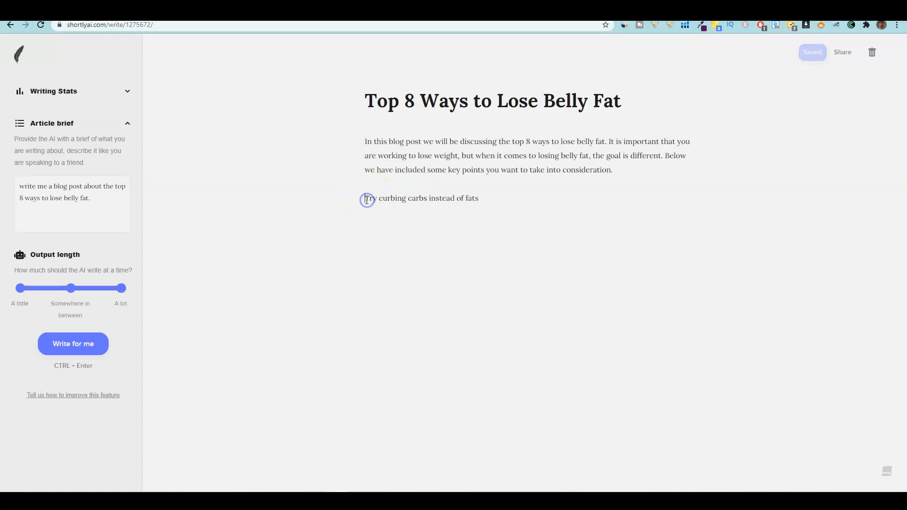
pyautogui.write('1.')
# Step: Start a new line under heading 1 and have the AI write the text that follows
pyautogui.click(521, 200)
pyautogui.press('Return')
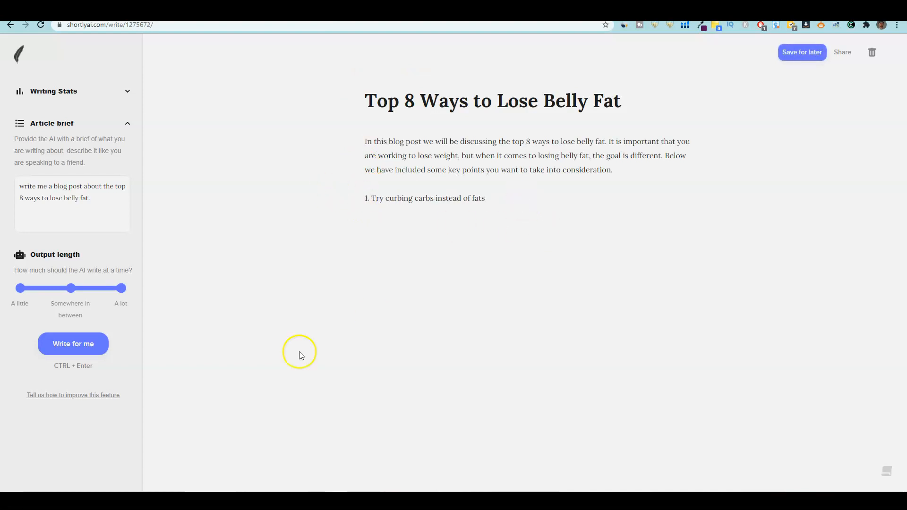
pyautogui.click(76, 344)
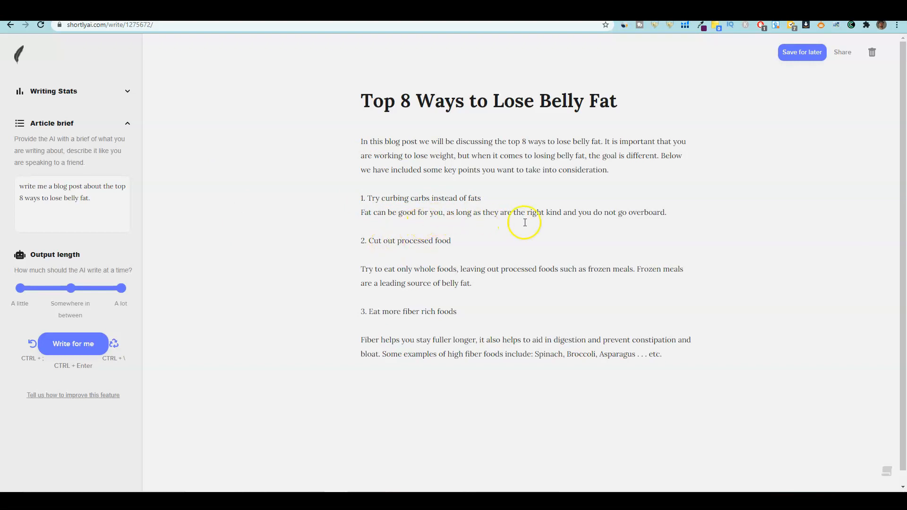
# Step: Replace the generated sections 2 and 3 with the Notepad tip as heading "2. Think eating plan, not diet"
pyautogui.moveTo(424, 505)
pyautogui.click(452, 461)
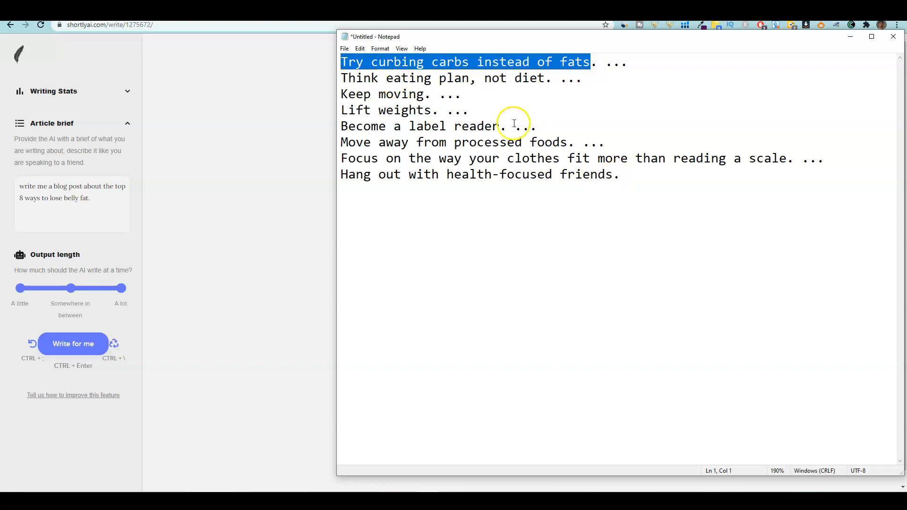
pyautogui.moveTo(546, 78); pyautogui.dragTo(315, 83)
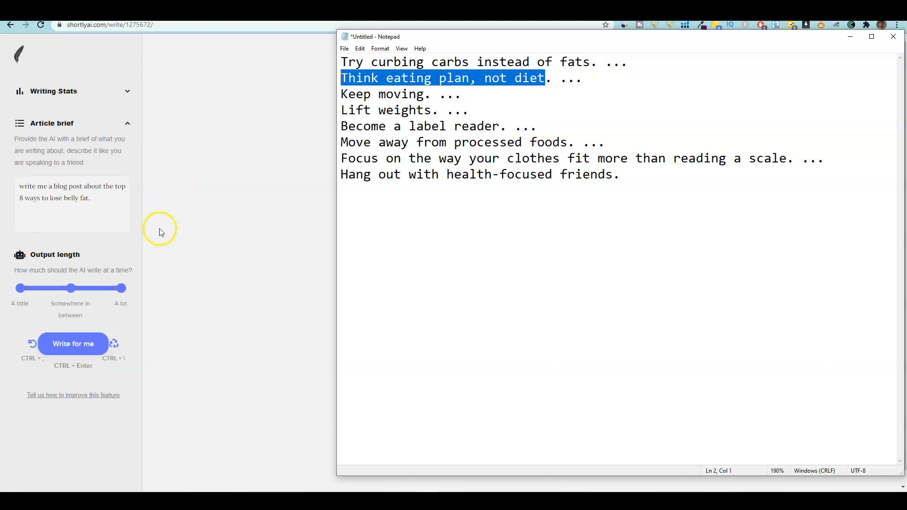
pyautogui.click(210, 214)
pyautogui.click(380, 183)
pyautogui.moveTo(668, 354); pyautogui.dragTo(328, 248)
pyautogui.press('BackSpace')
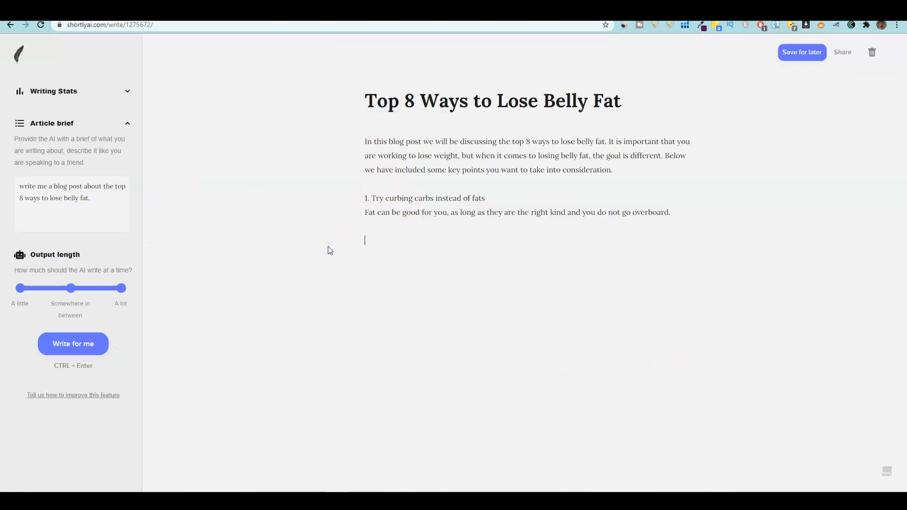
pyautogui.write('2. Think eating plan, not diet')
# Step: Have the AI write the text under the heading "2. Think eating plan, not diet"
pyautogui.click(348, 252)
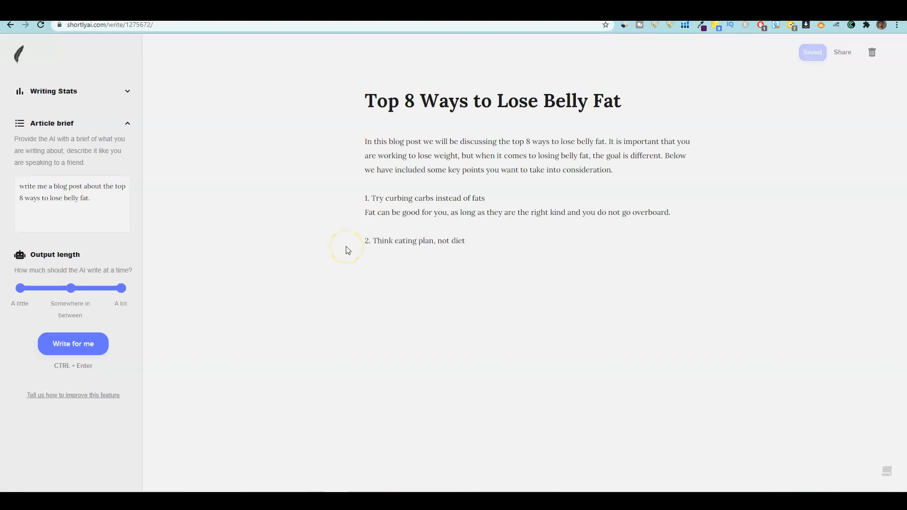
pyautogui.click(347, 253)
pyautogui.hotkey('ctrl', 'Return')
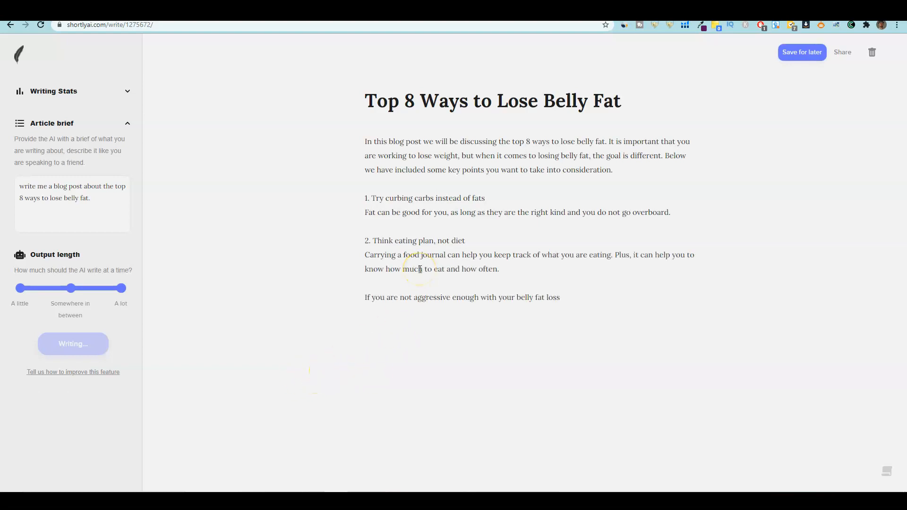
# Step: Copy the tip "Keep moving" from Notepad into the article as heading 3 and generate the text below it
pyautogui.moveTo(446, 489)
pyautogui.click(458, 469)
pyautogui.moveTo(344, 97); pyautogui.dragTo(413, 98)
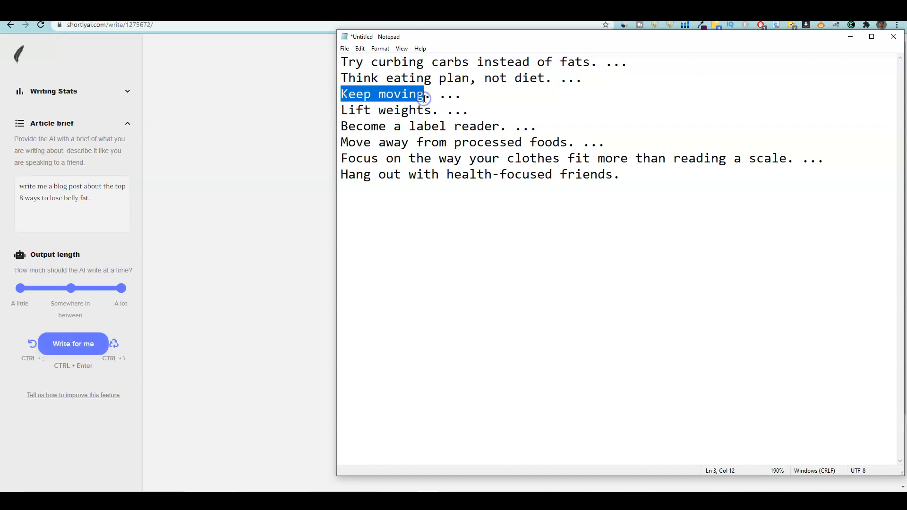
# Step: Replace the generated sections from heading 4 on with the Notepad tip "4. Lift weights" and have the AI write below it
pyautogui.moveTo(431, 110); pyautogui.dragTo(347, 113)
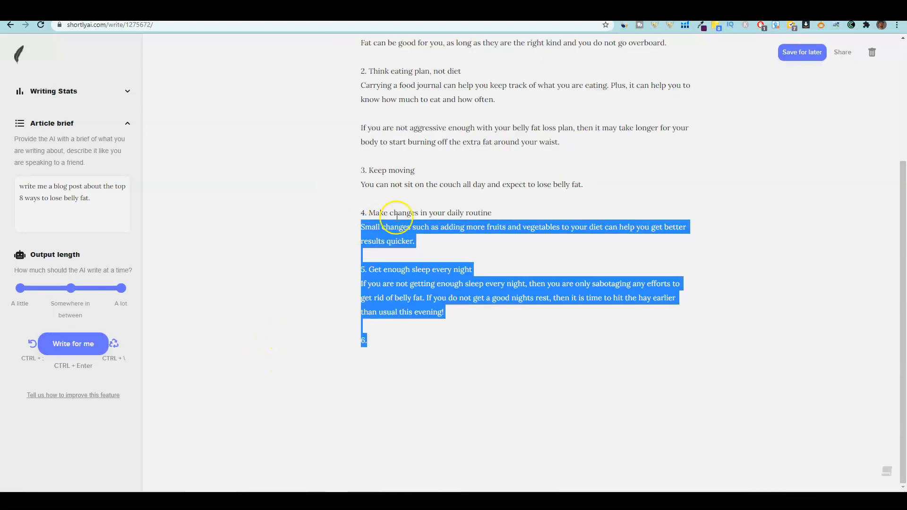
pyautogui.press('BackSpace')
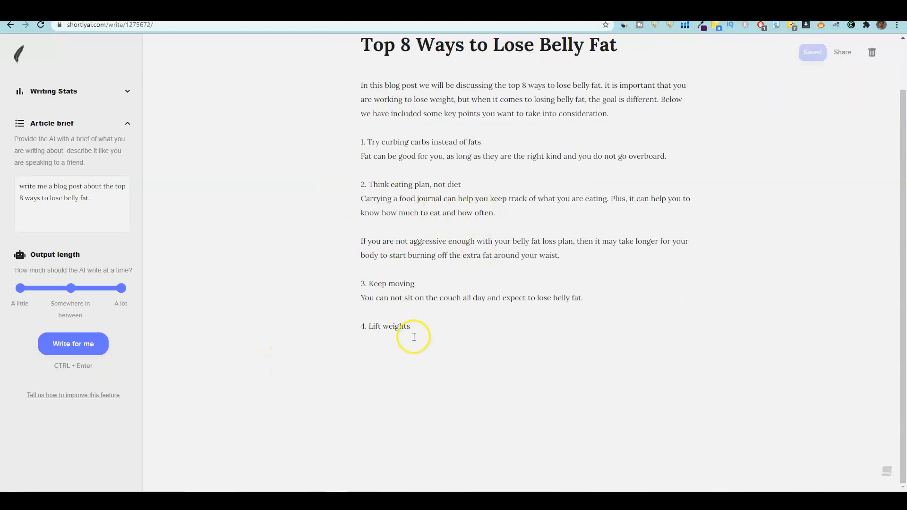
pyautogui.press('Return')
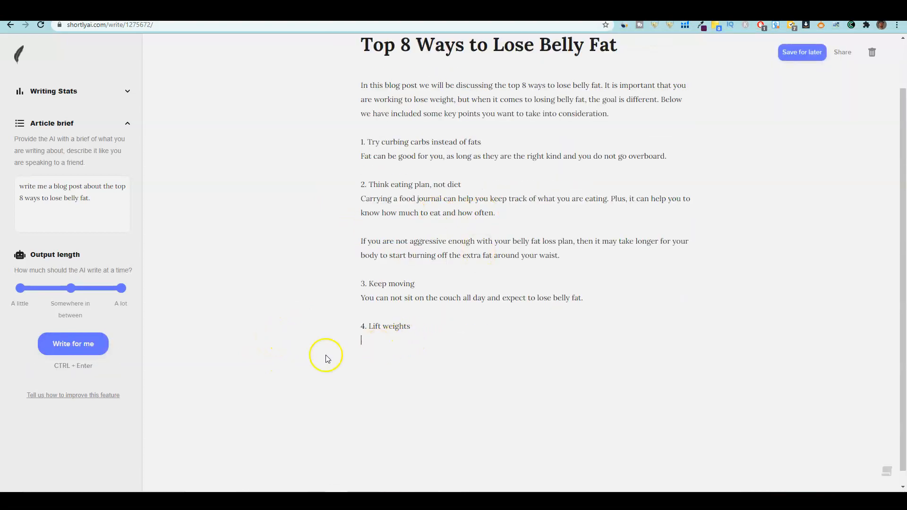
pyautogui.click(106, 343)
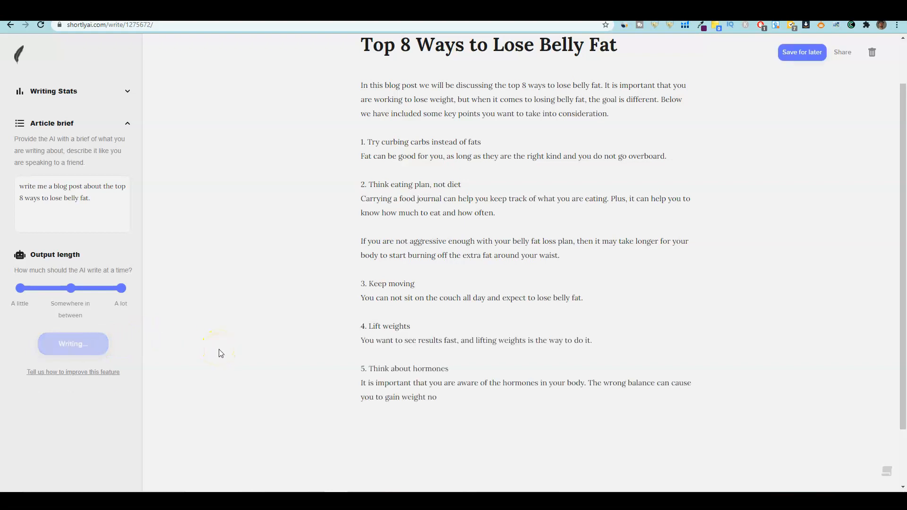
pyautogui.press('BackSpace')
pyautogui.press('BackSpace')
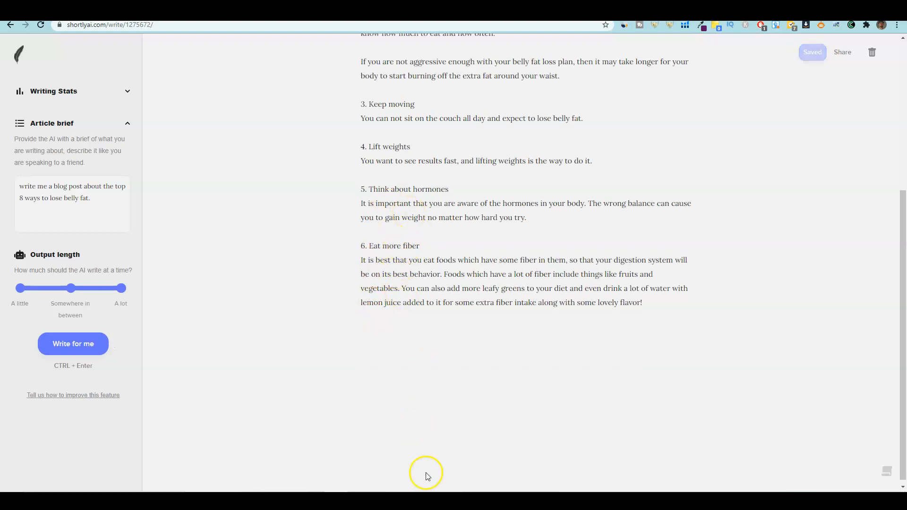
# Step: Add the Notepad tip as heading "7. Move away from processed foods" after section 6 and have the AI write the text below it
pyautogui.moveTo(438, 501)
pyautogui.click(458, 474)
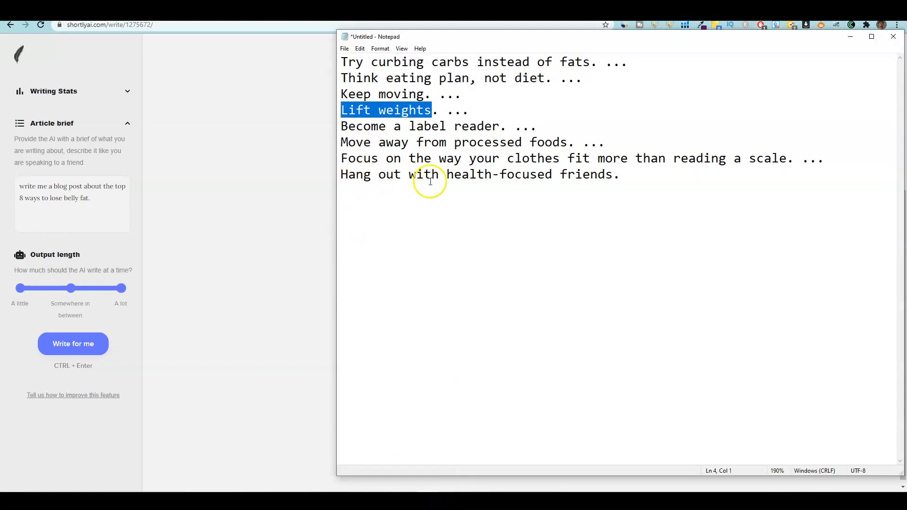
pyautogui.moveTo(610, 179); pyautogui.dragTo(441, 180)
pyautogui.moveTo(570, 144); pyautogui.dragTo(329, 143)
pyautogui.click(263, 234)
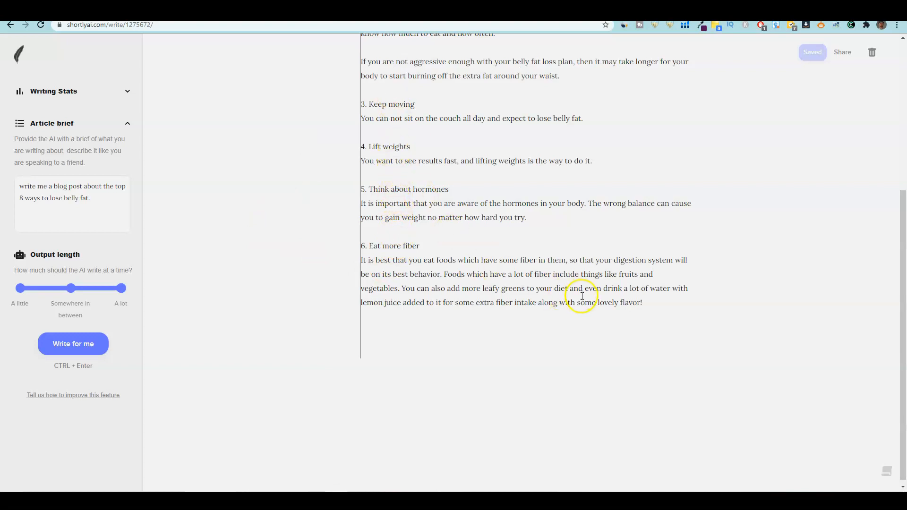
pyautogui.click(664, 302)
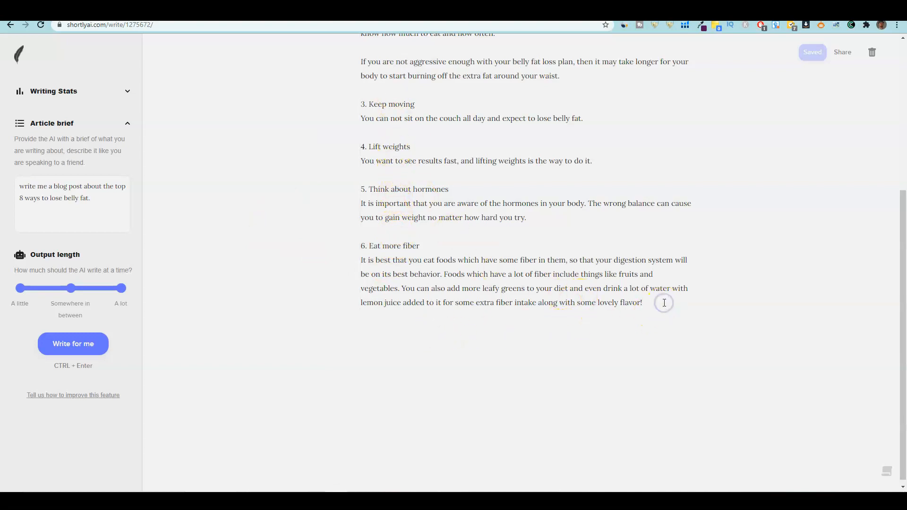
pyautogui.press('Return')
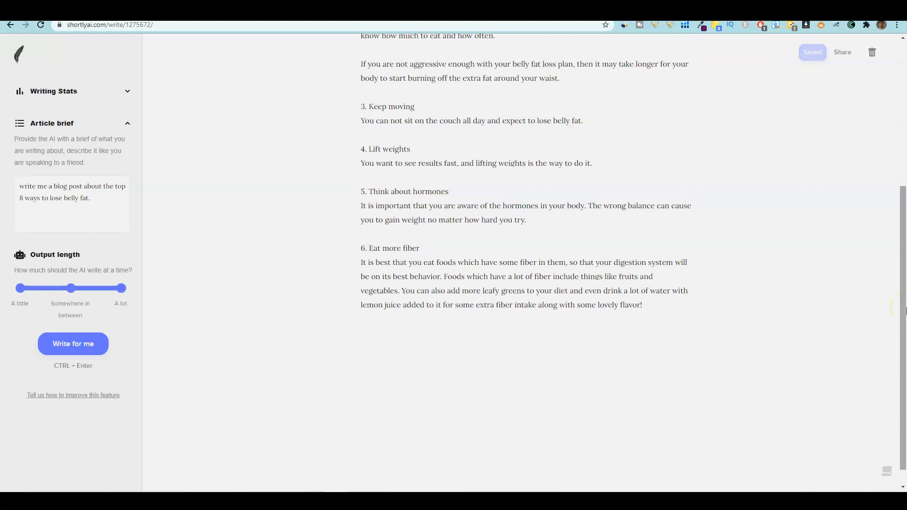
pyautogui.write('7. Move away from processed foods')
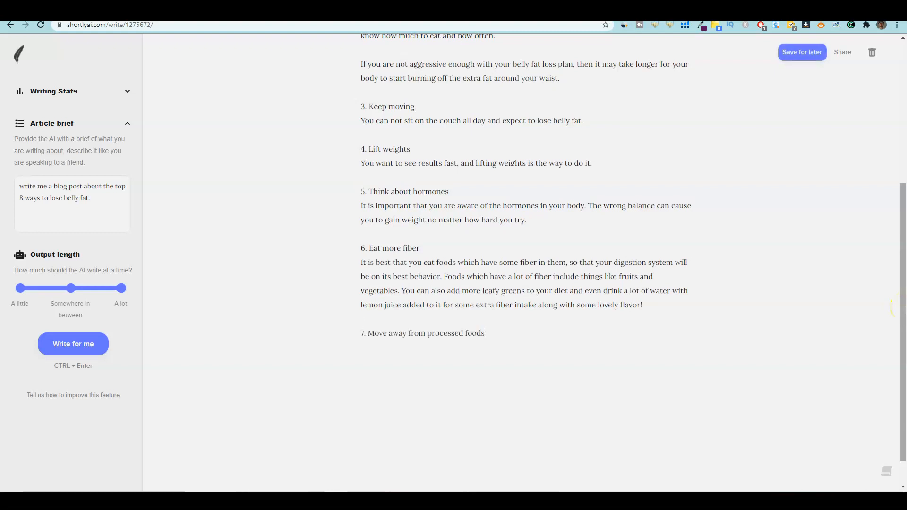
pyautogui.press('Return')
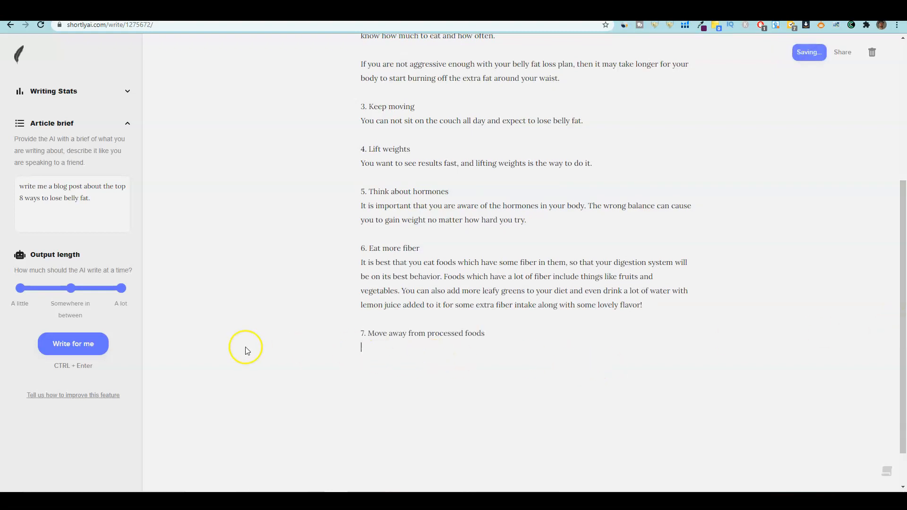
pyautogui.click(104, 348)
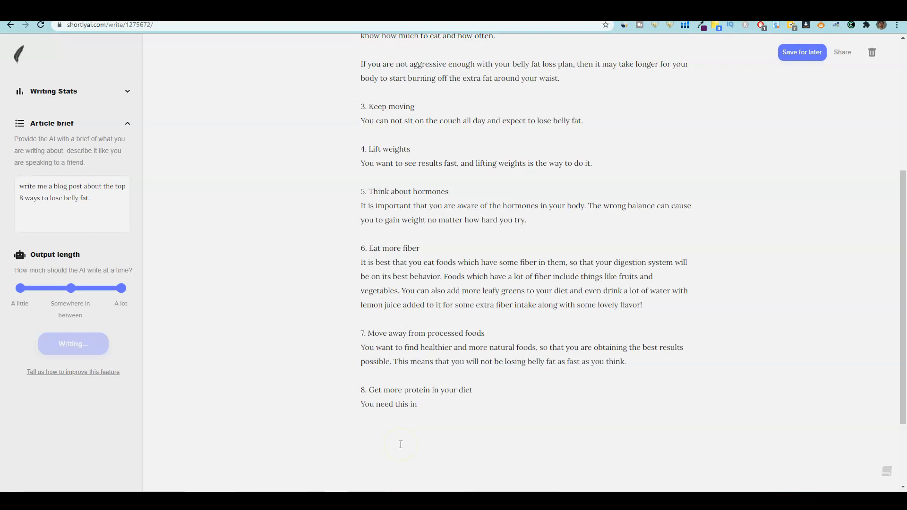
pyautogui.moveTo(436, 502)
pyautogui.click(452, 456)
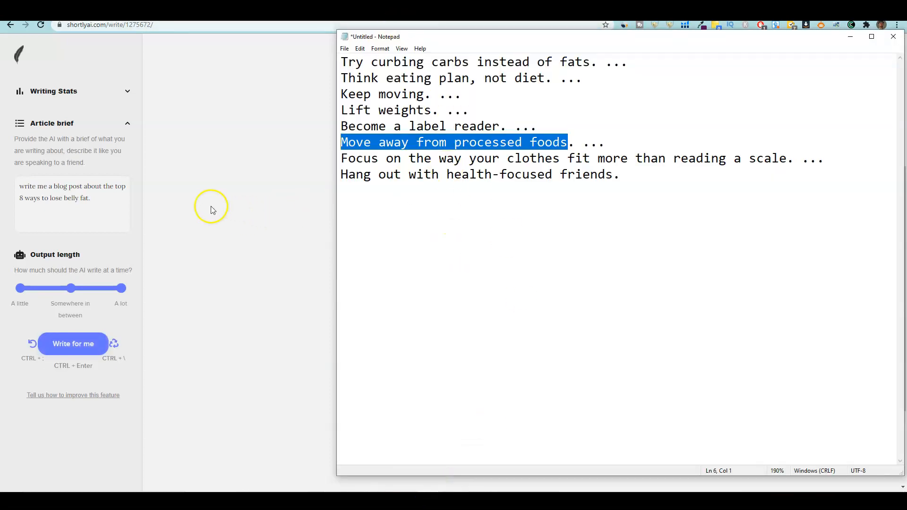
pyautogui.click(212, 207)
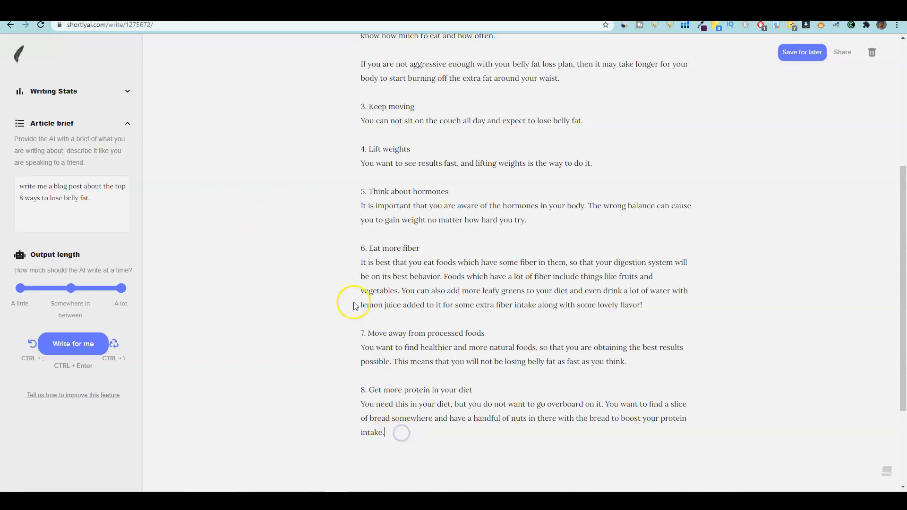
# Step: Show the writing stats and check the article's word count
pyautogui.click(126, 91)
pyautogui.moveTo(47, 123); pyautogui.dragTo(11, 121)
pyautogui.click(91, 130)
# Step: Have the AI write more text at the end of the paragraph under heading "1. Try curbing carbs instead of fats"
pyautogui.scroll(4, 436, 260)
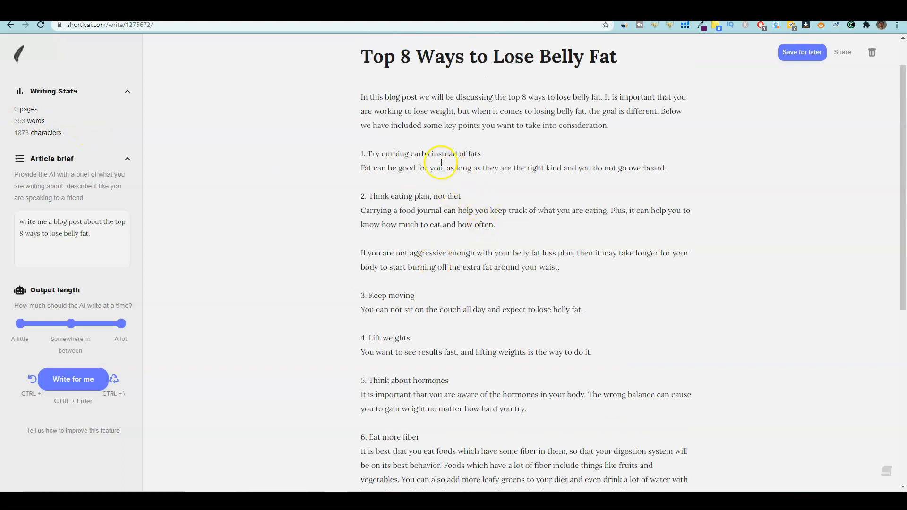
pyautogui.click(669, 168)
pyautogui.click(78, 385)
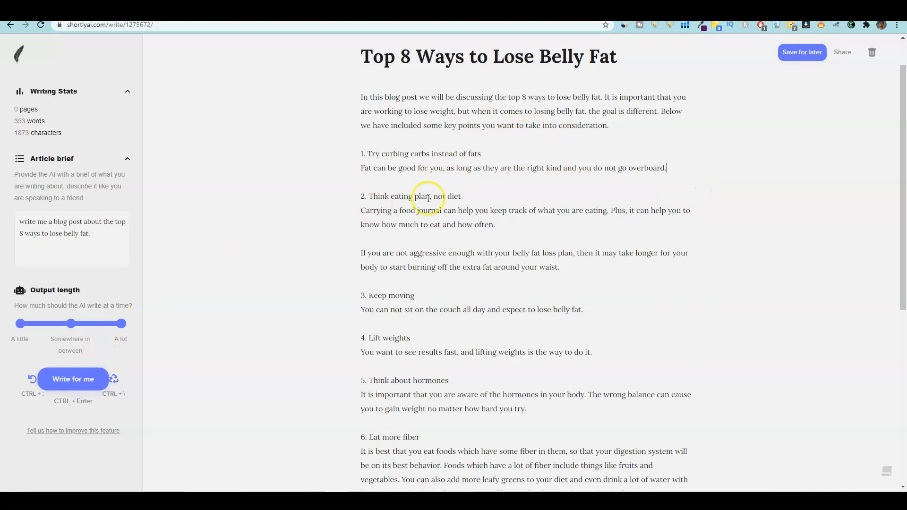
pyautogui.click(92, 381)
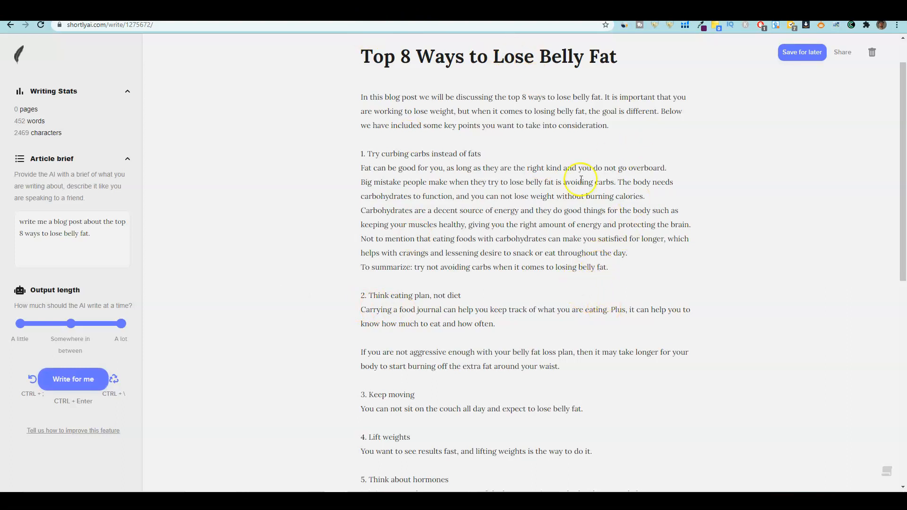
# Step: Review the article's numbered sections, particularly the headings and text of sections 5 to 8
pyautogui.scroll(-9, 542, 305)
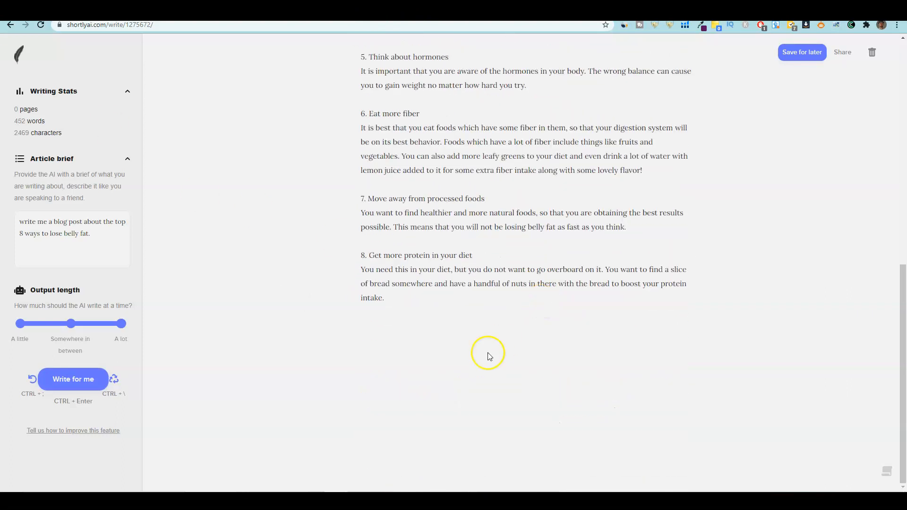
pyautogui.scroll(2, 427, 284)
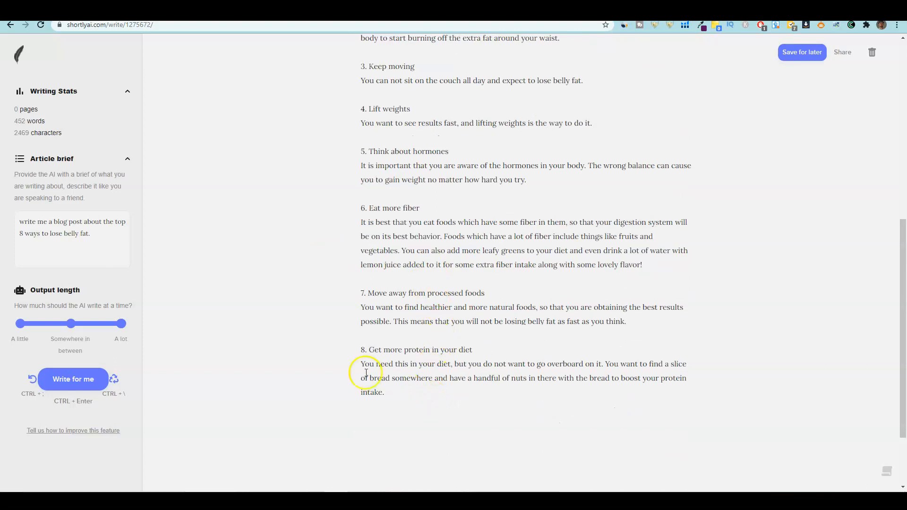
pyautogui.moveTo(473, 350); pyautogui.dragTo(360, 349)
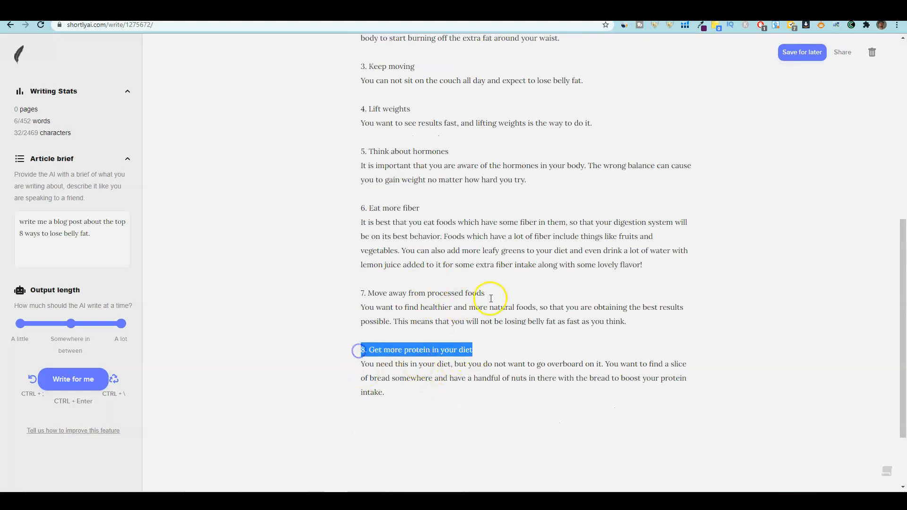
pyautogui.moveTo(486, 293); pyautogui.dragTo(319, 294)
pyautogui.moveTo(428, 208); pyautogui.dragTo(330, 207)
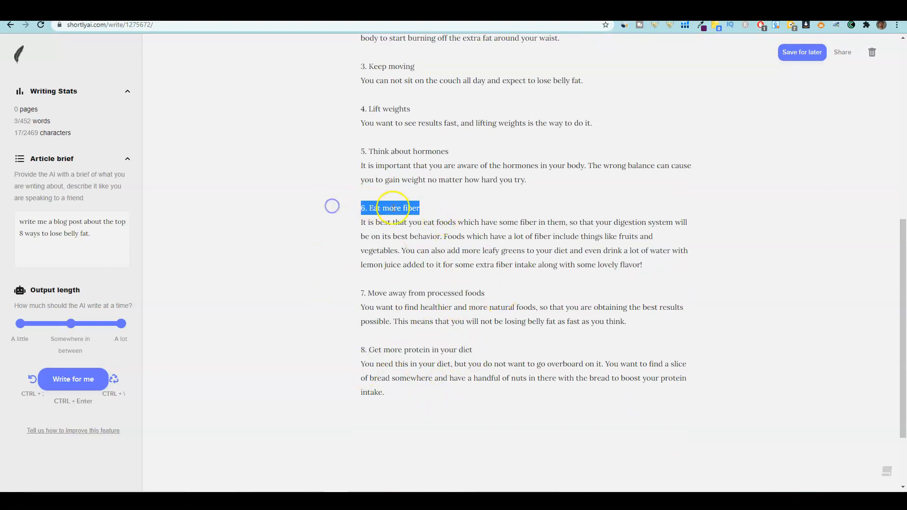
pyautogui.scroll(4, 391, 205)
pyautogui.scroll(4, 483, 310)
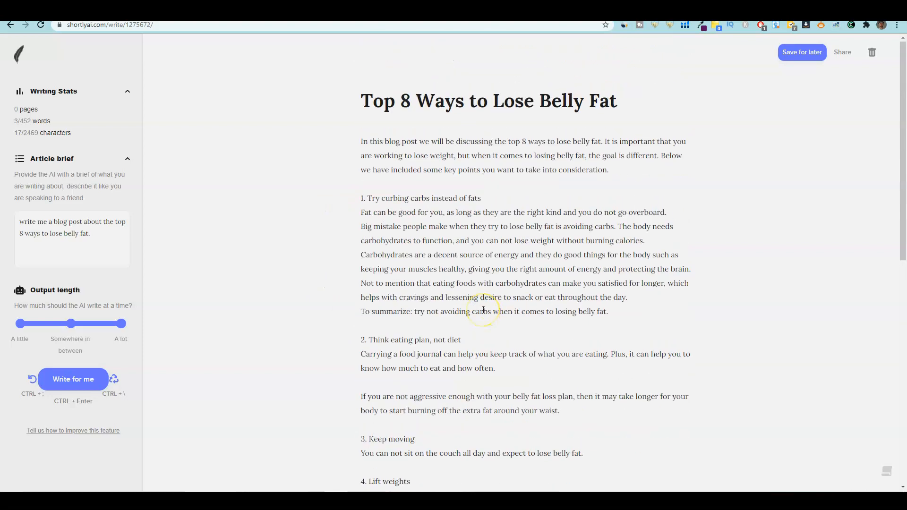
pyautogui.scroll(-5, 508, 316)
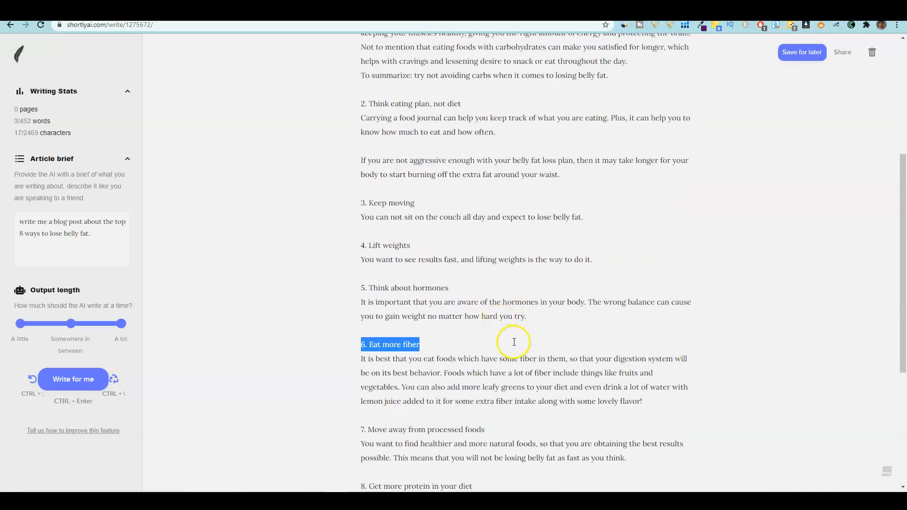
pyautogui.moveTo(527, 317); pyautogui.dragTo(355, 296)
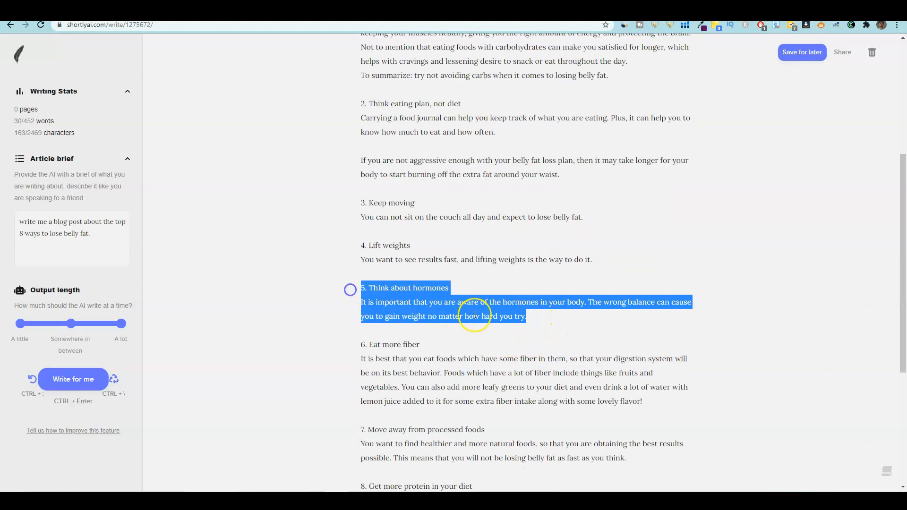
pyautogui.click(585, 329)
# Step: Open the command cheatsheet to read the rewrite, shorten and expand commands, and select the first two sentences under heading 1
pyautogui.scroll(4, 584, 329)
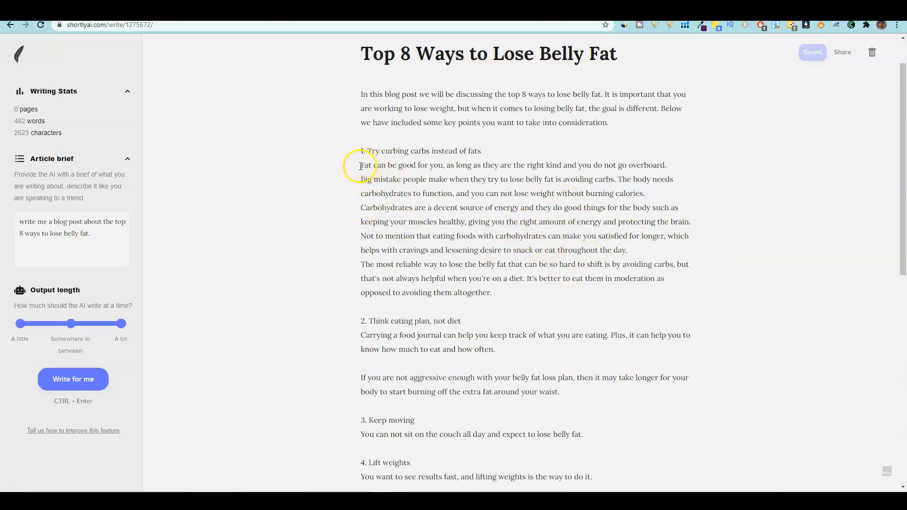
pyautogui.moveTo(362, 166); pyautogui.dragTo(606, 174)
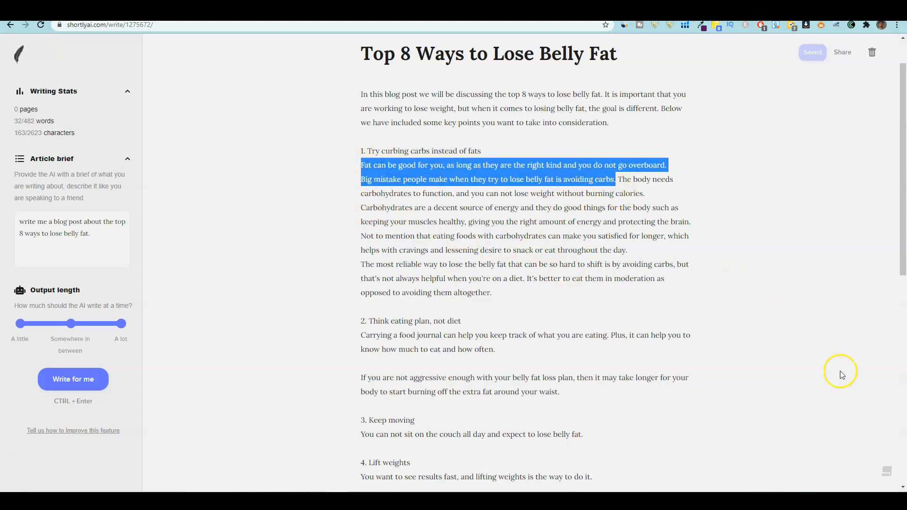
pyautogui.click(888, 472)
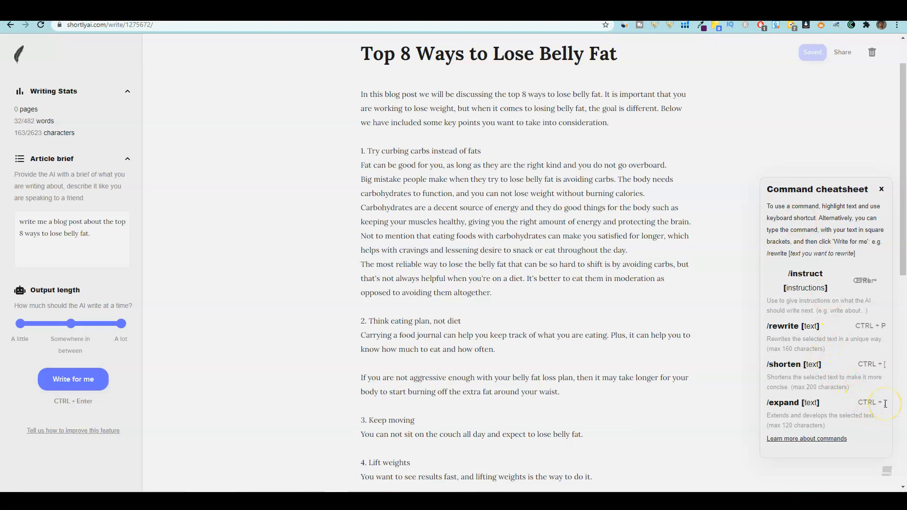
pyautogui.click(378, 165)
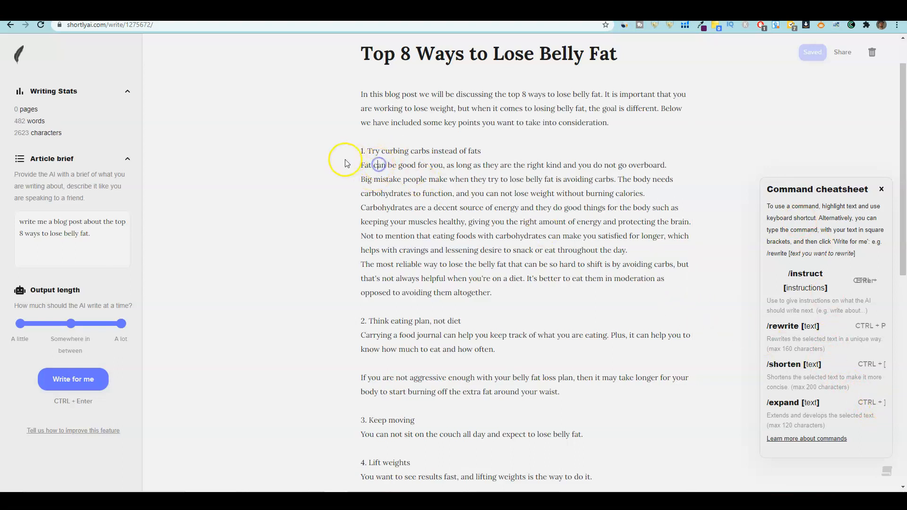
pyautogui.click(419, 175)
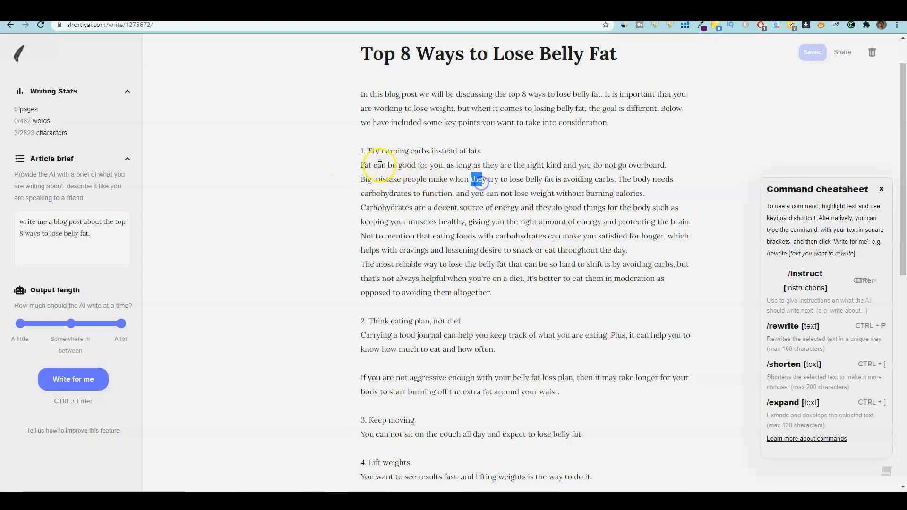
pyautogui.moveTo(361, 165); pyautogui.dragTo(615, 178)
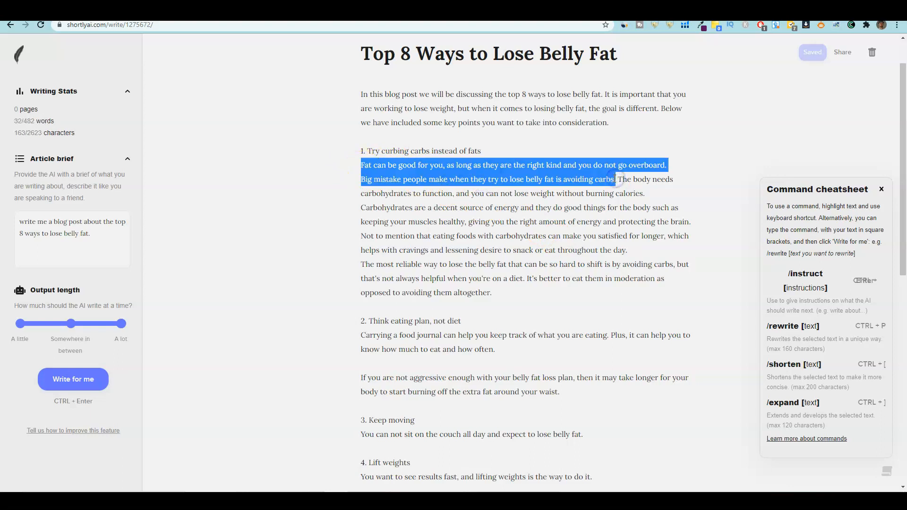
# Step: Have the AI expand the sentence ending in "without burning calories" under heading 1 and close the added text with a period
pyautogui.click(644, 194)
pyautogui.hotkey('ctrl', 'Return')
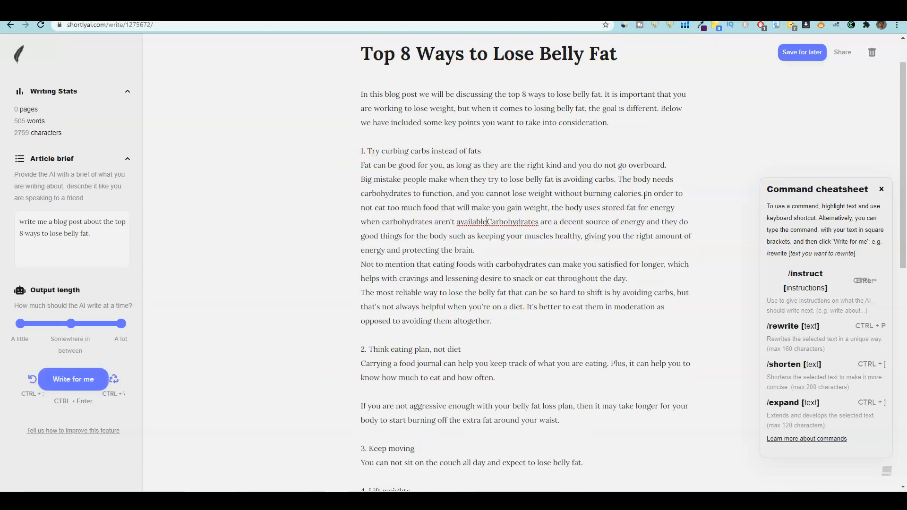
pyautogui.write('.')
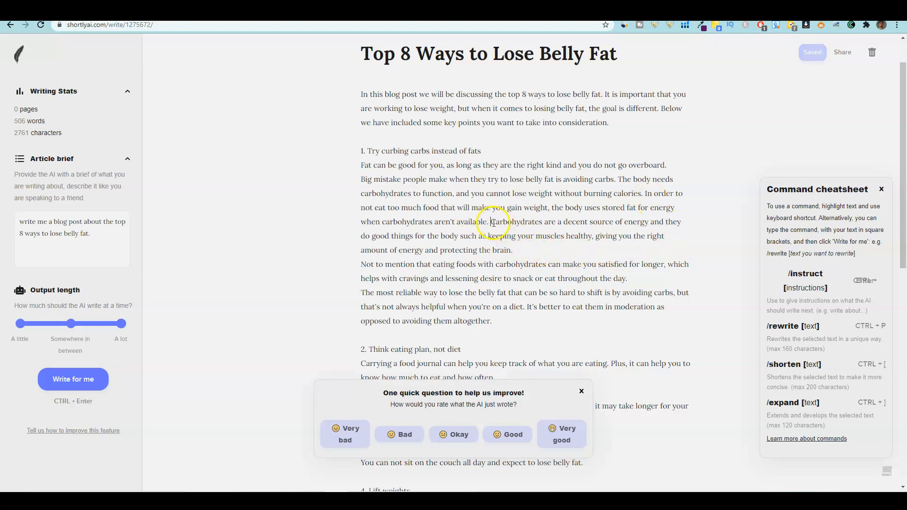
# Step: Try to expand the sentence beginning "Carbohydrates are a decent source of energy", and remove the inserted expand command and its brackets
pyautogui.moveTo(496, 222)
pyautogui.mouseDown()
pyautogui.moveTo(551, 222)
pyautogui.moveTo(550, 235)
pyautogui.moveTo(589, 237)
pyautogui.moveTo(557, 254)
pyautogui.mouseUp()
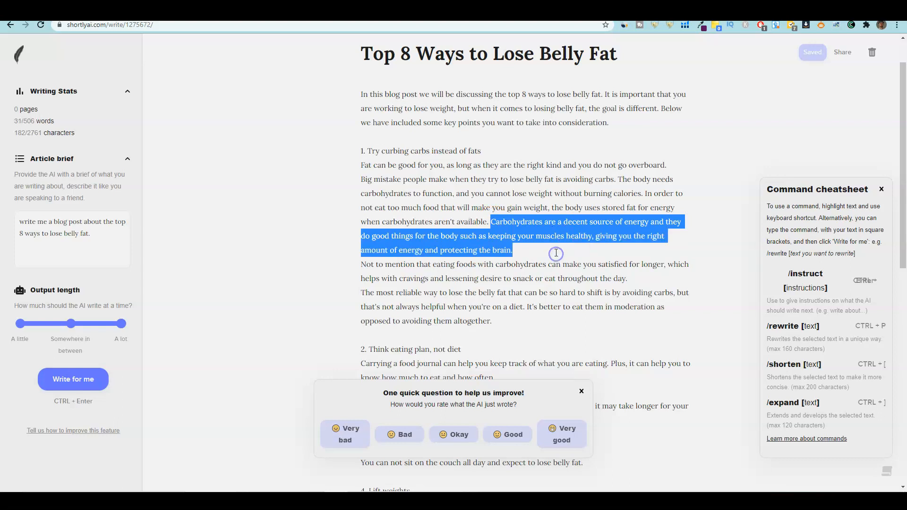
pyautogui.hotkey('ctrl', ']')
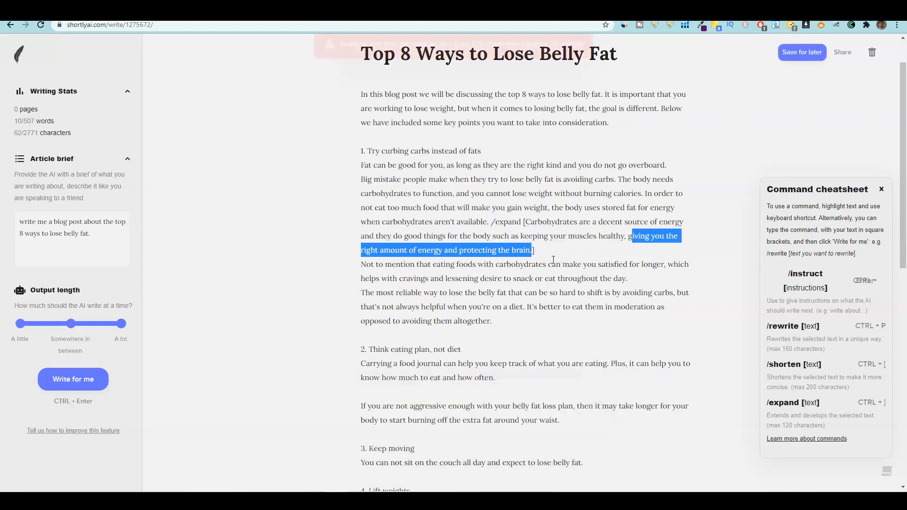
pyautogui.click(526, 222)
pyautogui.press('BackSpace')
pyautogui.press('BackSpace')
pyautogui.press('BackSpace')
pyautogui.press('BackSpace')
pyautogui.press('BackSpace')
pyautogui.press('BackSpace')
pyautogui.press('BackSpace')
pyautogui.press('BackSpace')
pyautogui.press('BackSpace')
pyautogui.click(516, 250)
pyautogui.press('BackSpace')
# Step: Expand "giving you the right amount of energy and protecting the brain" under heading 1, and have the AI continue at output length Somewhere in between
pyautogui.moveTo(513, 251); pyautogui.dragTo(598, 243)
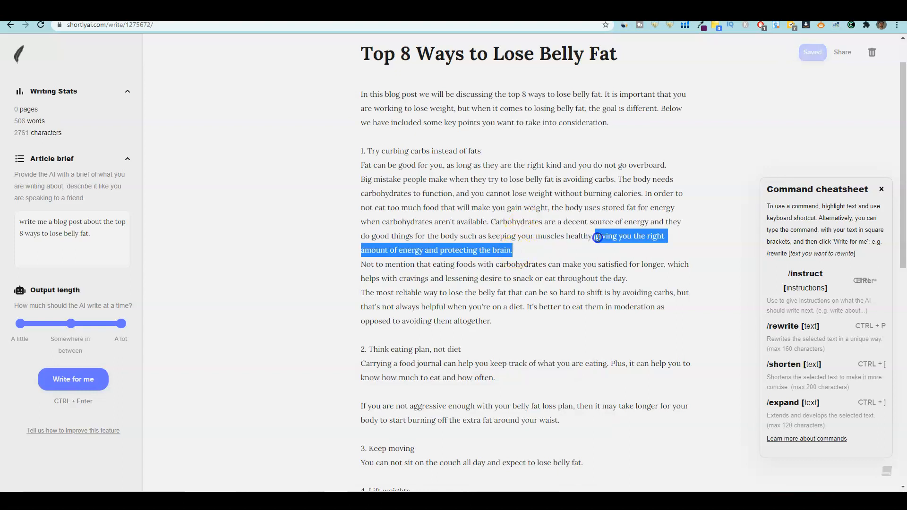
pyautogui.hotkey('ctrl', ']')
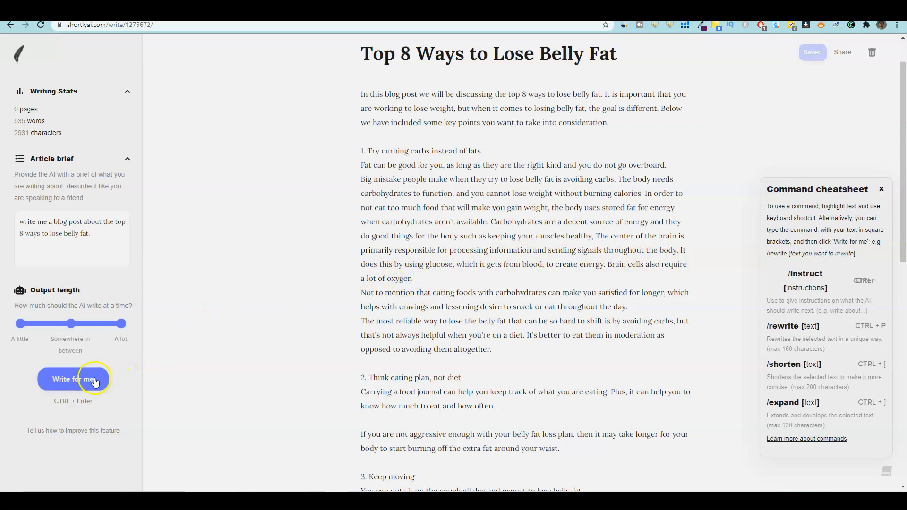
pyautogui.click(74, 324)
pyautogui.click(75, 368)
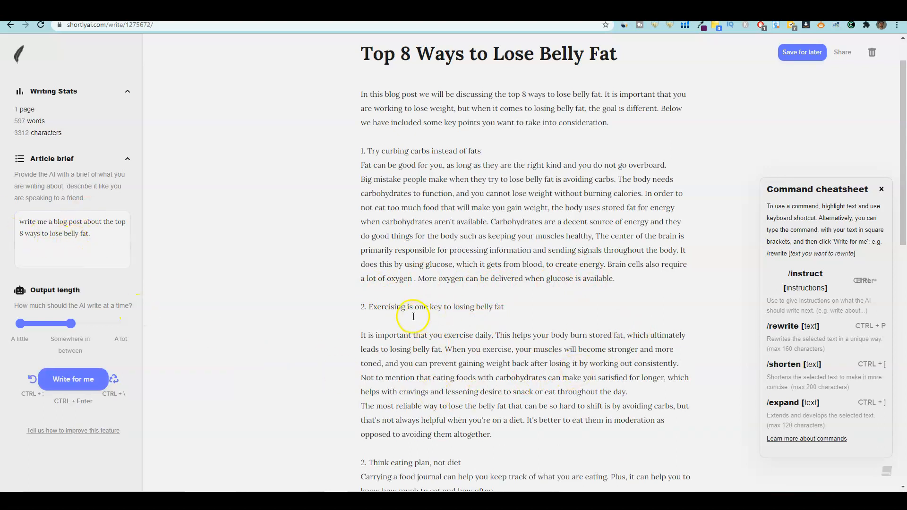
# Step: Delete the AI-generated section "2. Exercising is one key to losing belly fat" and its text from under heading 1
pyautogui.click(504, 437)
pyautogui.click(505, 305)
pyautogui.press('BackSpace')
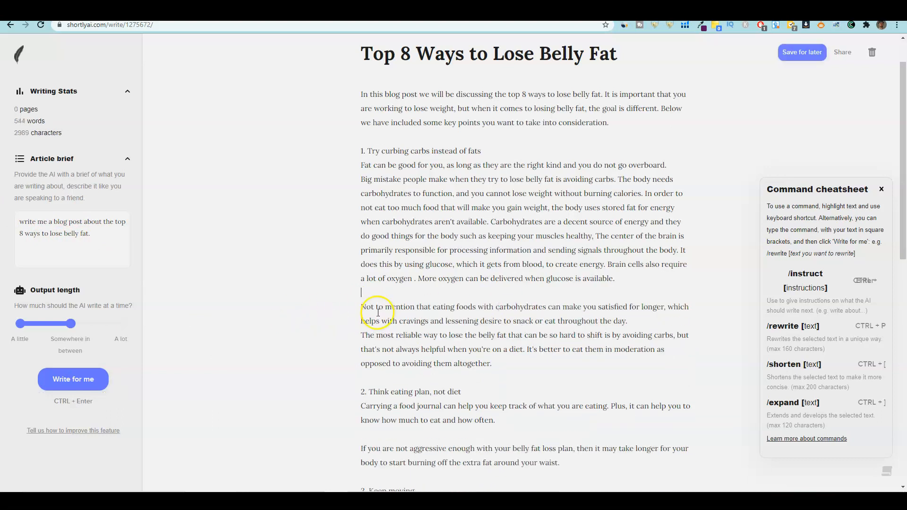
# Step: Have the AI continue the text of section 2 after "how often" and of section 3, "Keep moving"
pyautogui.scroll(-4, 376, 309)
pyautogui.click(495, 231)
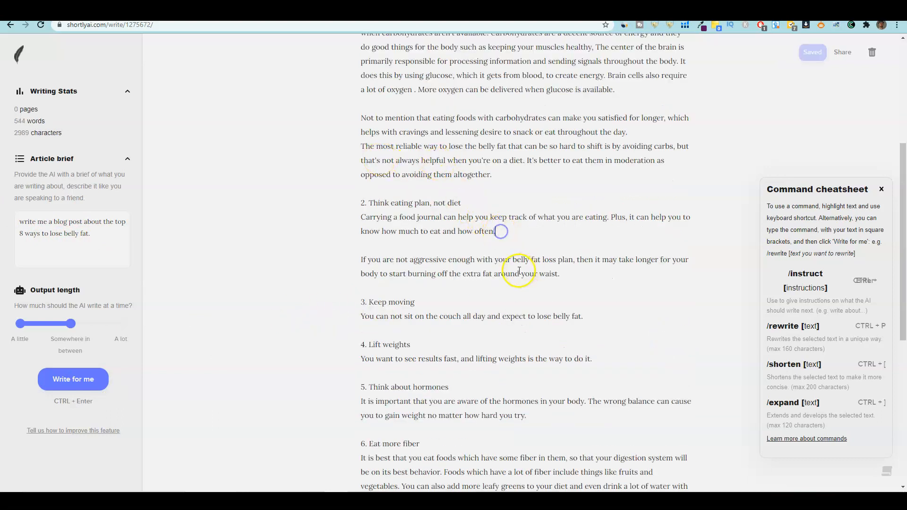
pyautogui.click(84, 380)
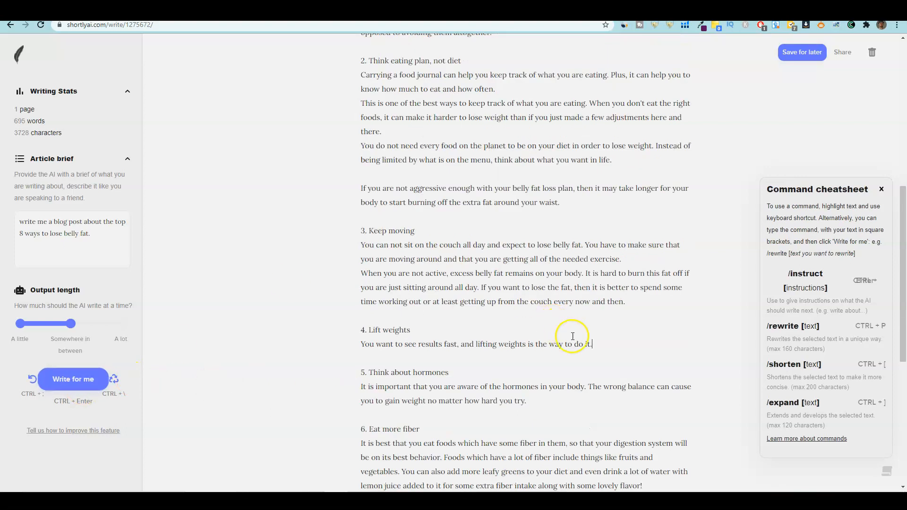
# Step: Have the AI continue section 4, "Lift weights", after the sentence ending in "the way to do it"
pyautogui.click(593, 343)
pyautogui.click(370, 328)
pyautogui.click(606, 345)
pyautogui.click(85, 379)
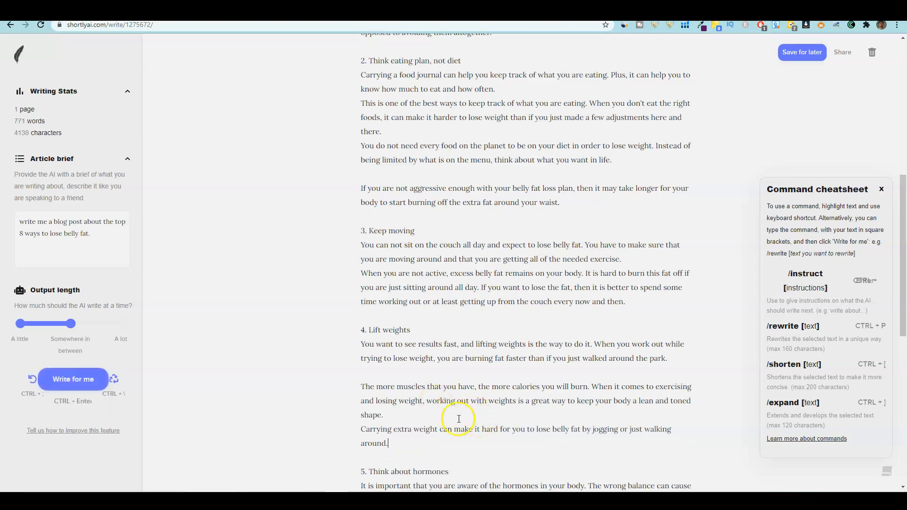
# Step: Have the AI continue section 5, "Think about hormones", and remove the surplus blank line before heading 6
pyautogui.scroll(-2, 453, 416)
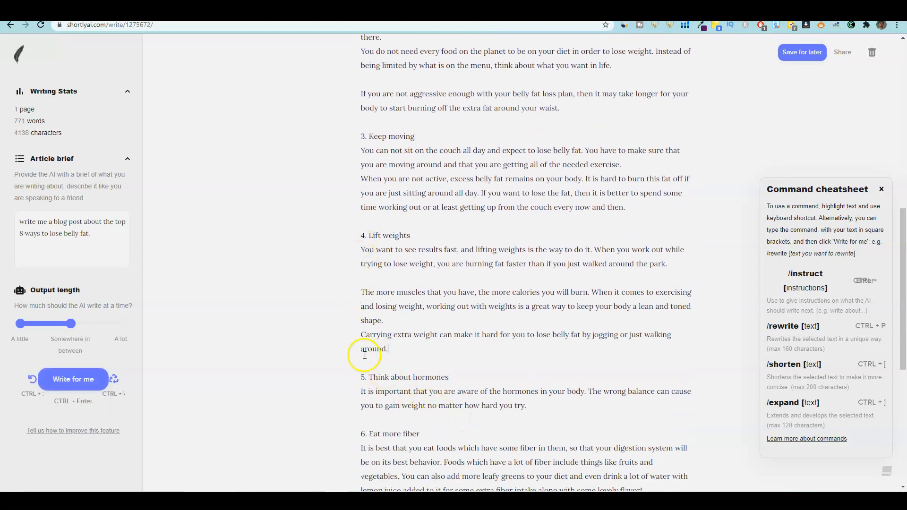
pyautogui.click(86, 378)
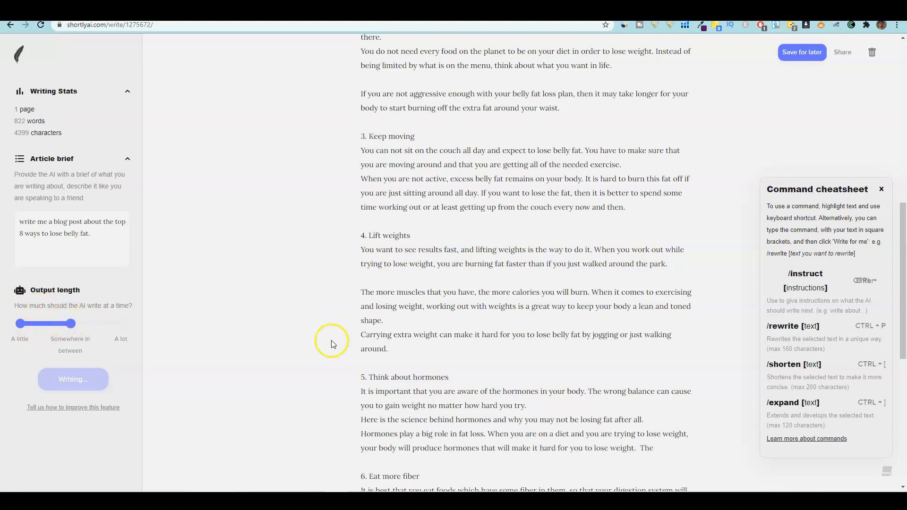
pyautogui.scroll(-4, 330, 341)
pyautogui.press('BackSpace')
pyautogui.press('BackSpace')
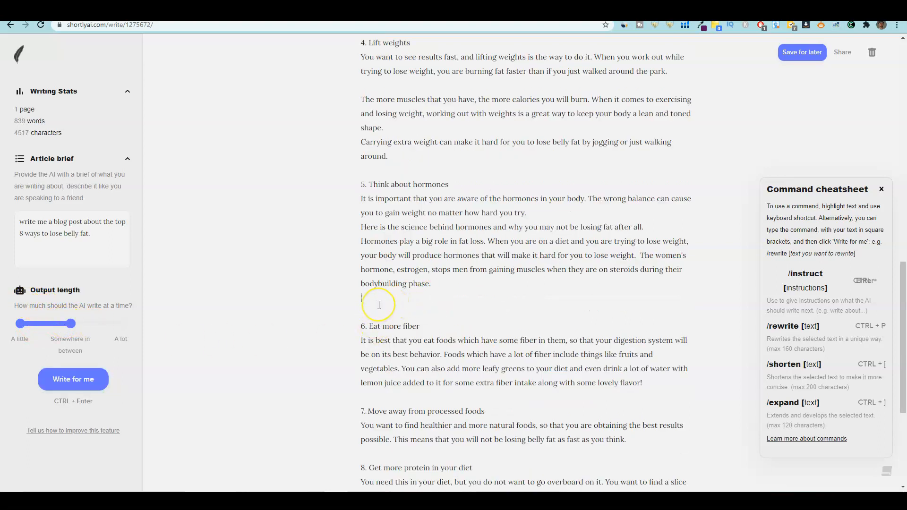
pyautogui.click(380, 300)
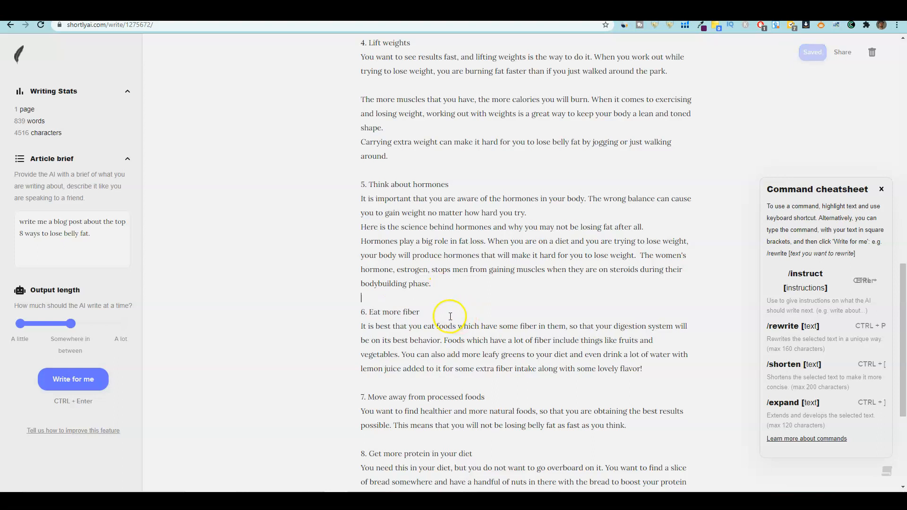
# Step: Have the AI continue sections 6 and 7, removing the number from the generated breakfast heading and the surplus blank line before heading 8
pyautogui.click(648, 371)
pyautogui.click(99, 380)
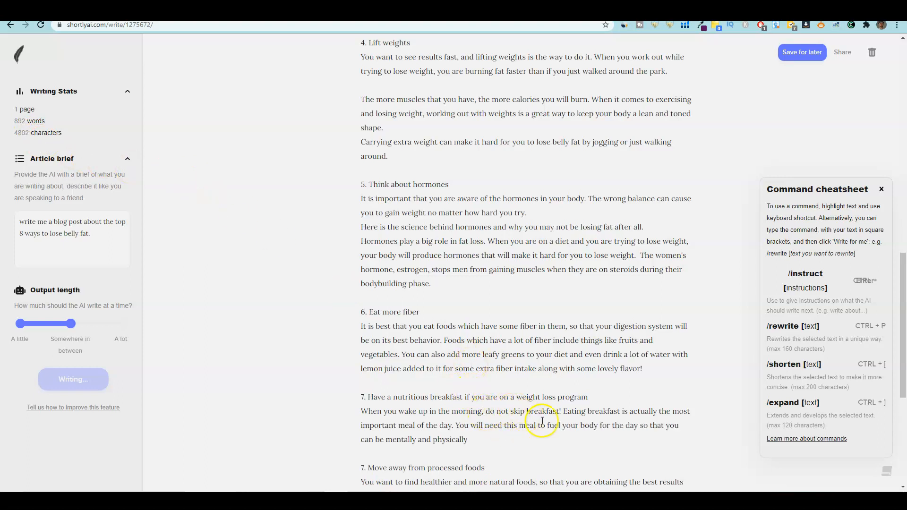
pyautogui.scroll(-5, 382, 298)
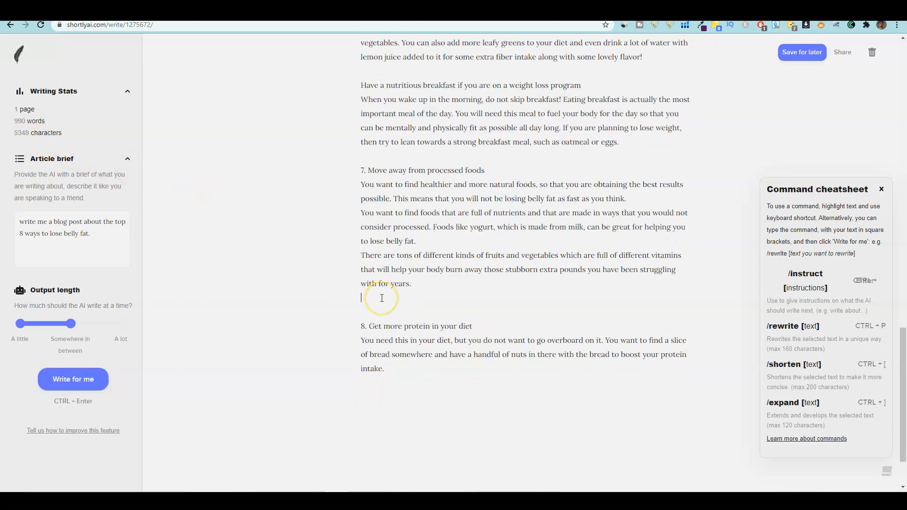
pyautogui.press('BackSpace')
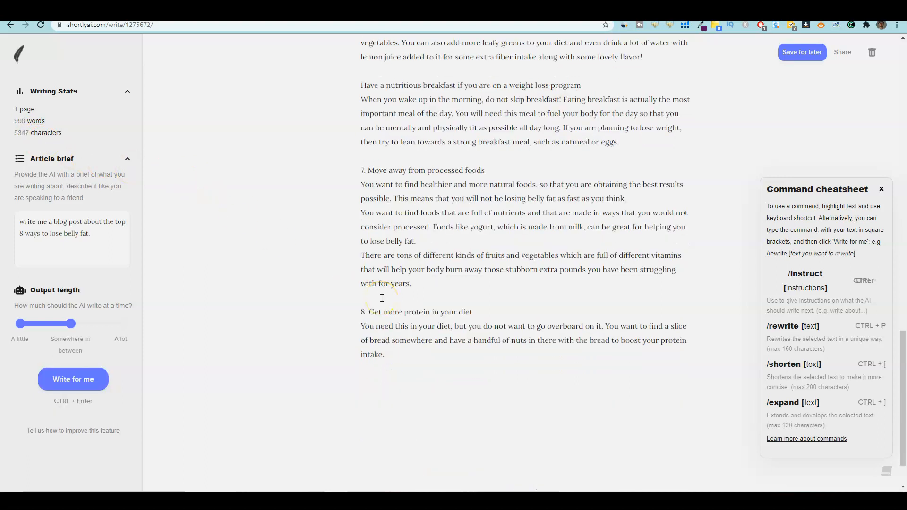
# Step: Have the AI continue section 8, "Get more protein in your diet", after "boost your protein intake"
pyautogui.write('.')
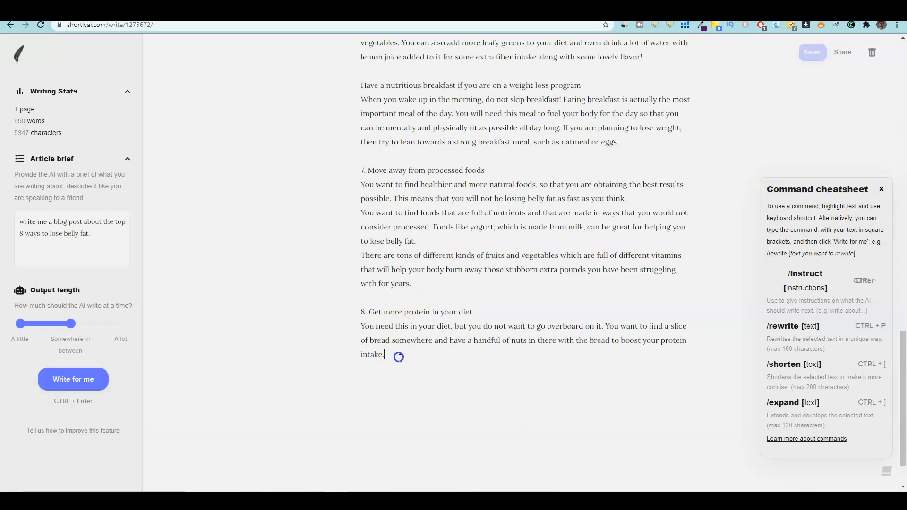
pyautogui.click(87, 384)
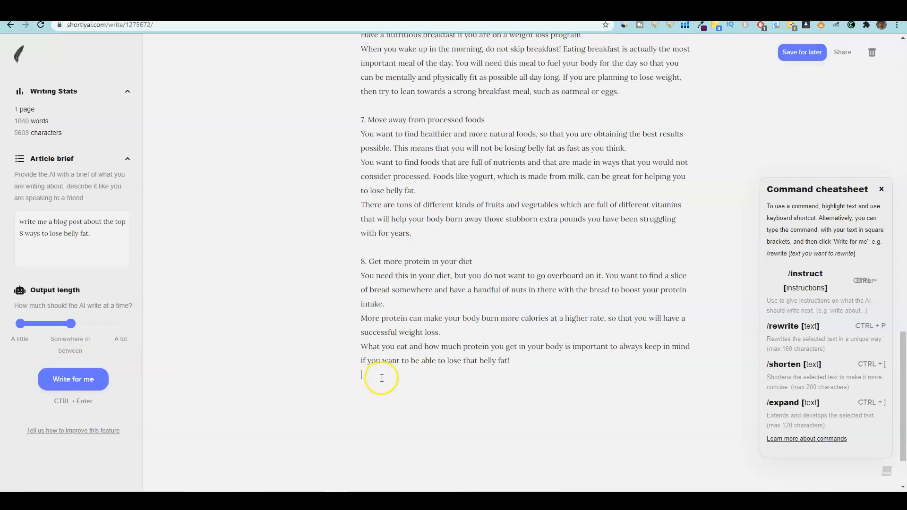
# Step: Try to expand the sentence beginning "What you eat and how much protein", and remove the inserted expand command and its brackets
pyautogui.moveTo(515, 362); pyautogui.dragTo(358, 350)
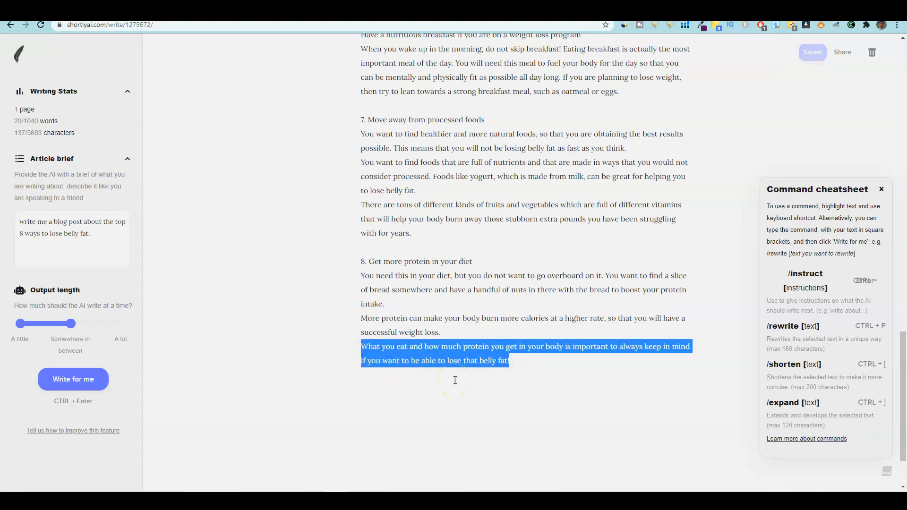
pyautogui.hotkey('ctrl', ']')
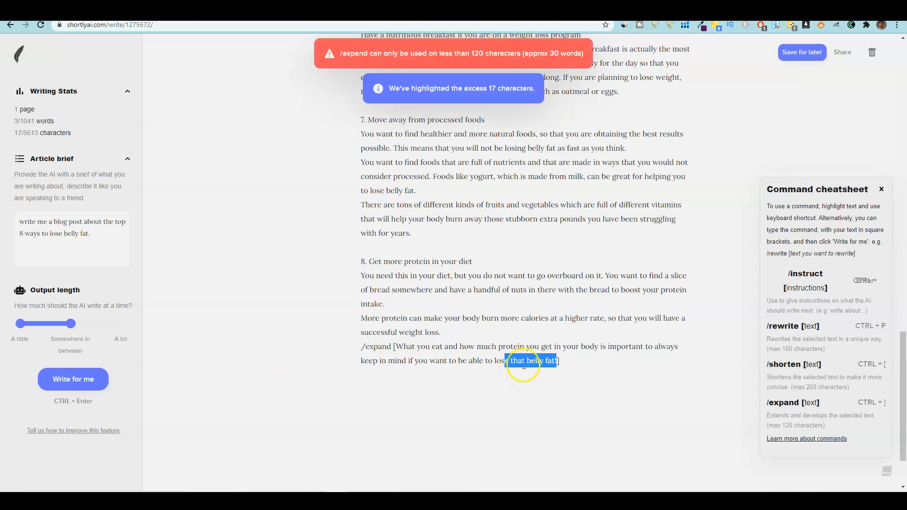
pyautogui.click(593, 364)
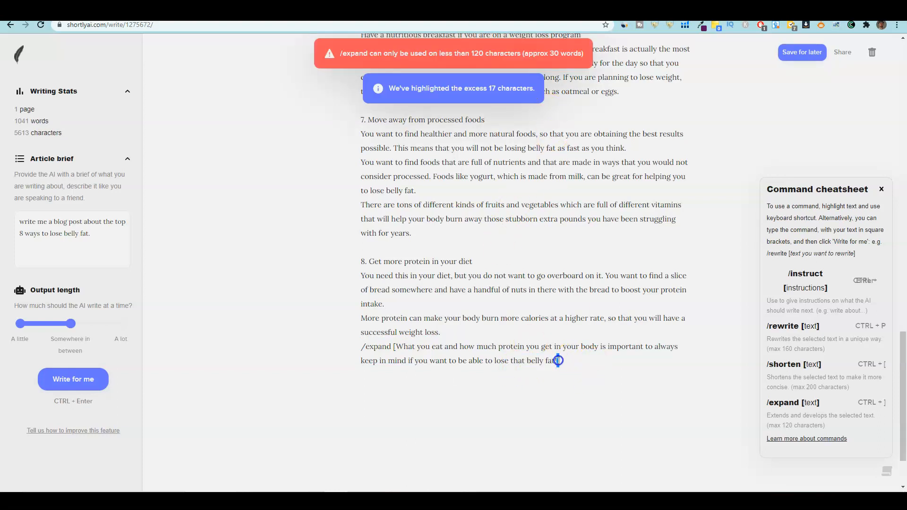
pyautogui.press('BackSpace')
pyautogui.moveTo(393, 349); pyautogui.dragTo(361, 347)
pyautogui.press('BackSpace')
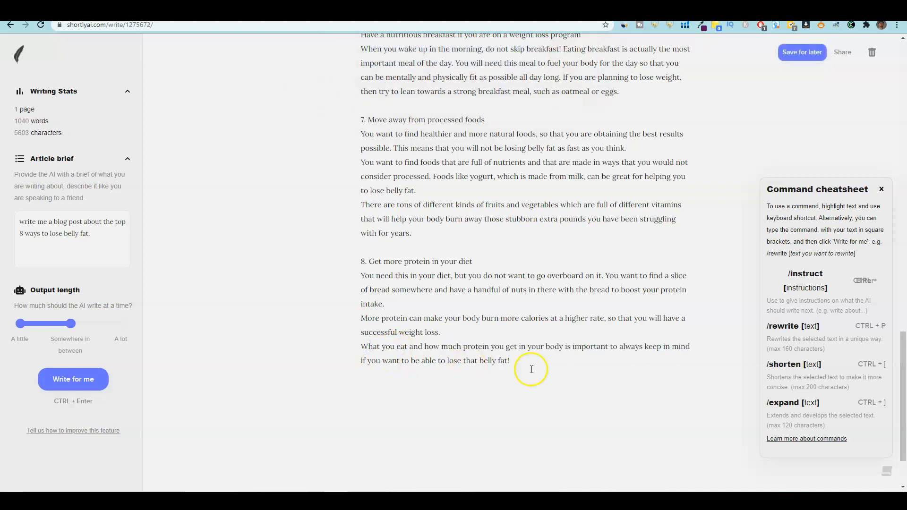
# Step: Expand "important to always keep in mind if you want to be able to lose that belly fat!" and have the AI continue after it
pyautogui.moveTo(515, 362); pyautogui.dragTo(573, 348)
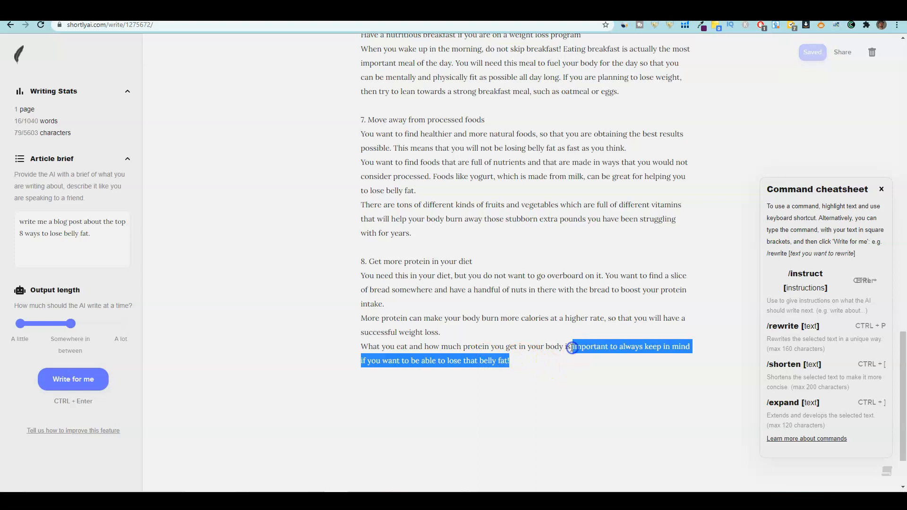
pyautogui.hotkey('ctrl', ']')
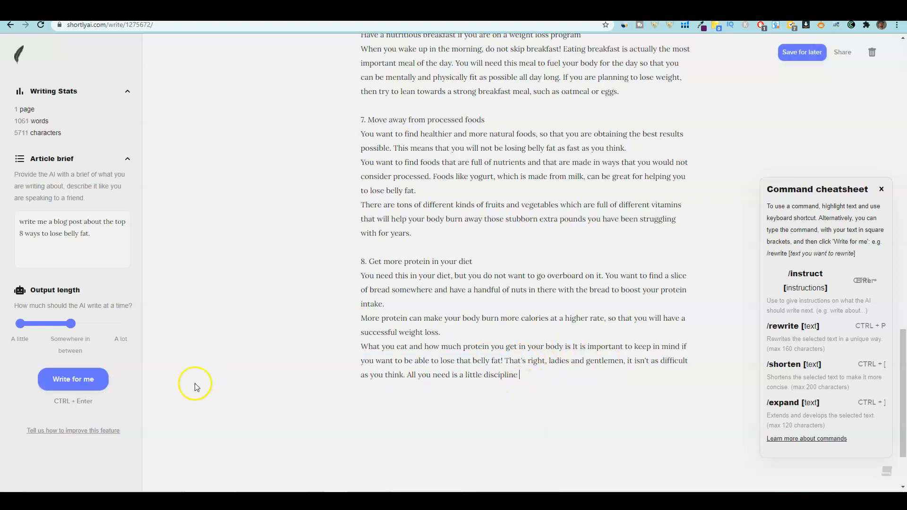
pyautogui.click(73, 379)
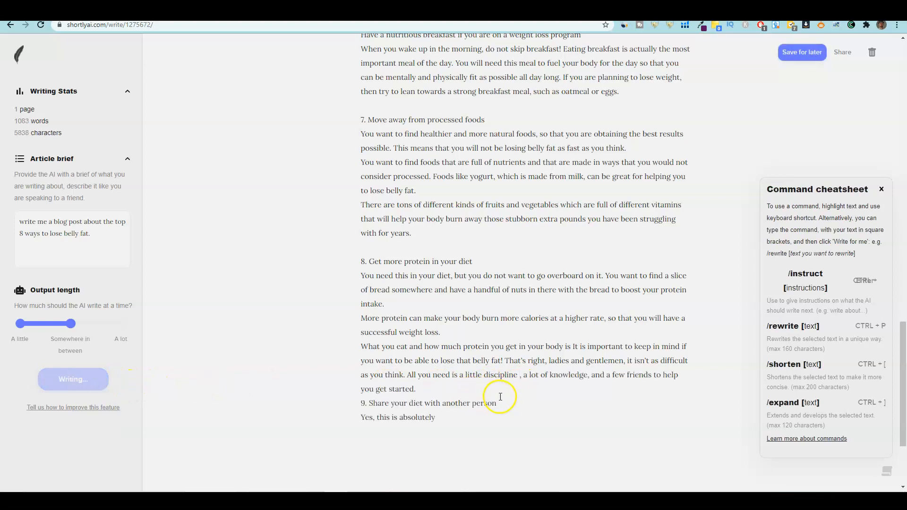
# Step: Delete the AI-generated section "9. Share your diet with another person" and start a new paragraph below section 8
pyautogui.moveTo(619, 445); pyautogui.dragTo(358, 402)
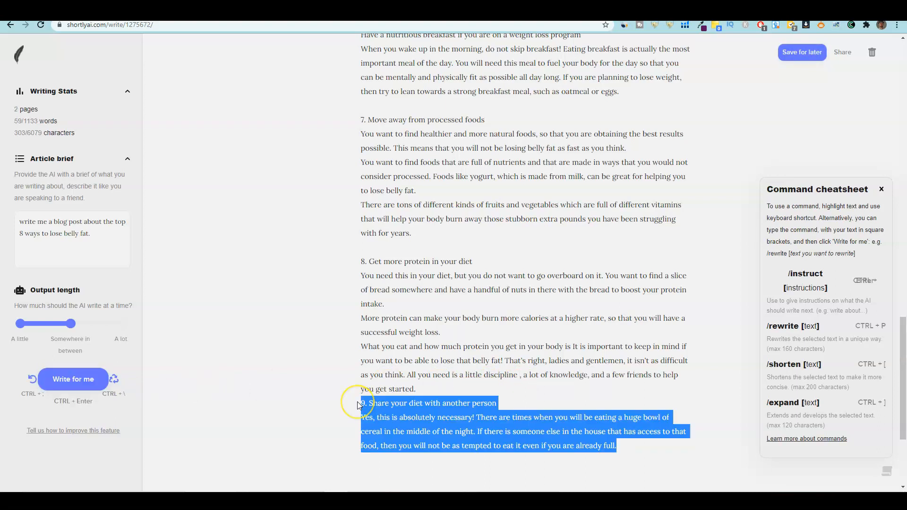
pyautogui.press('BackSpace')
pyautogui.press('Return')
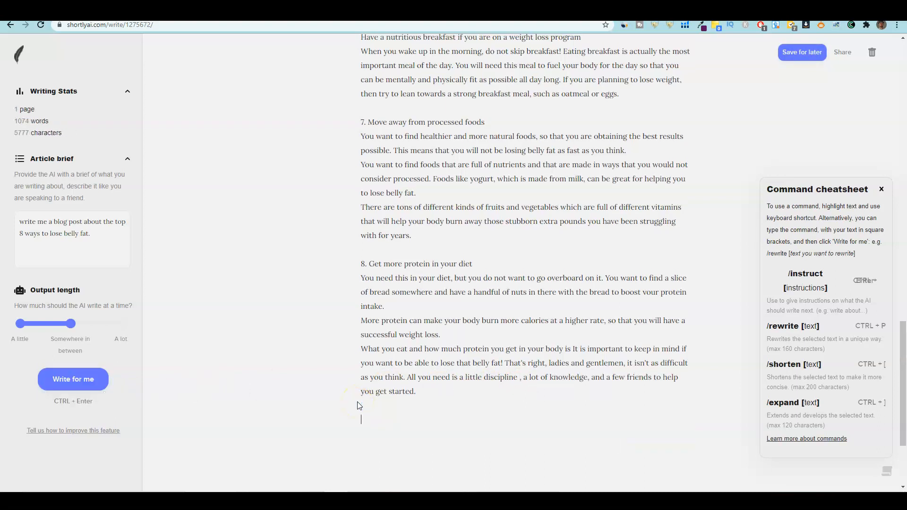
# Step: Write the closing sentence "We hope you enjoyed this list of 8 top tips to lose belly fat fast."
pyautogui.write('We hope you enjoyed this list of 8 top tips')
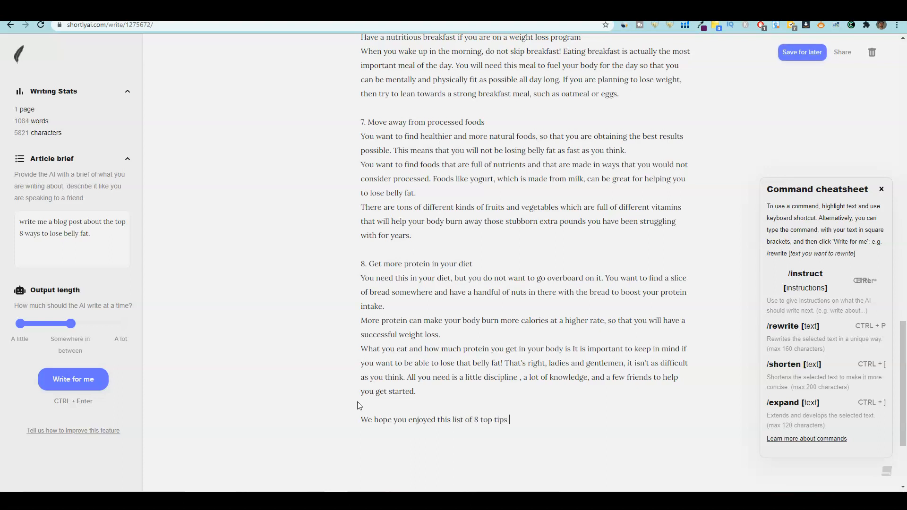
pyautogui.write(' to')
pyautogui.press('BackSpace')
pyautogui.press('BackSpace')
pyautogui.press('BackSpace')
pyautogui.write('to lose belly fat fast.')
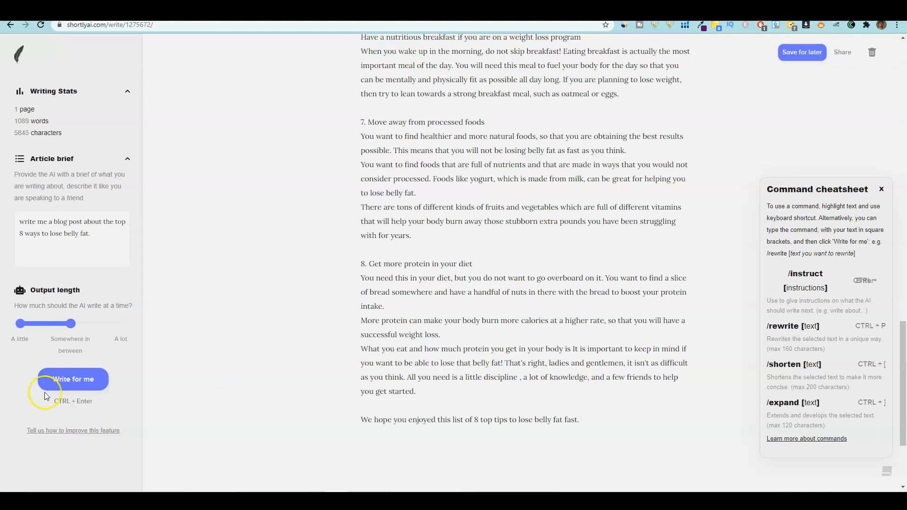
# Step: Set the output length to A lot and have the AI continue the closing paragraph
pyautogui.click(120, 338)
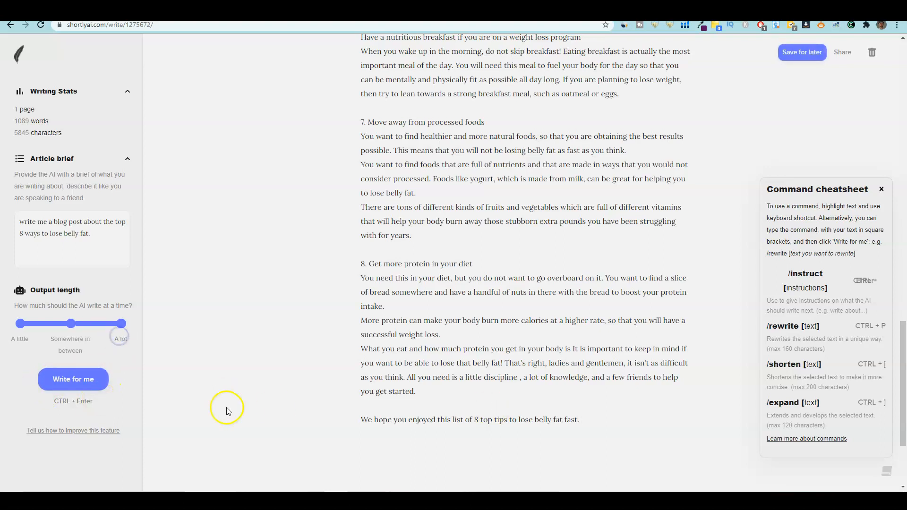
pyautogui.click(96, 383)
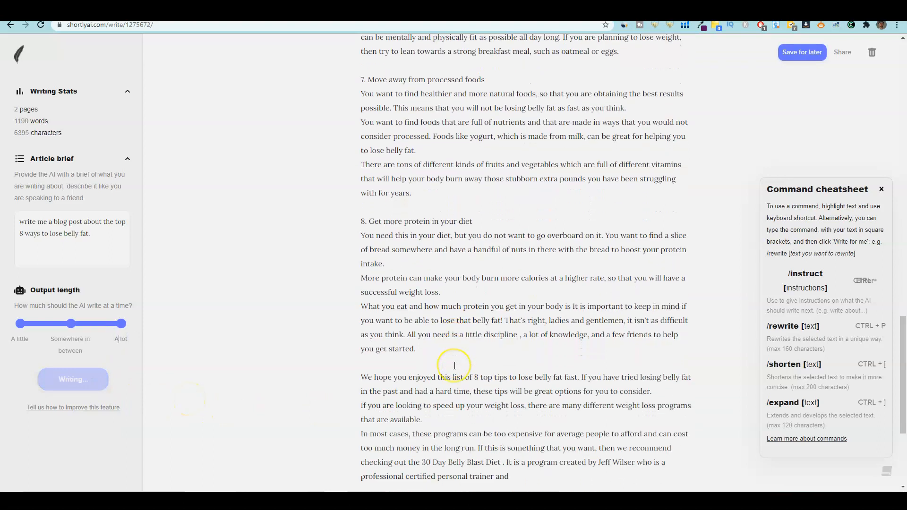
pyautogui.scroll(-4, 473, 378)
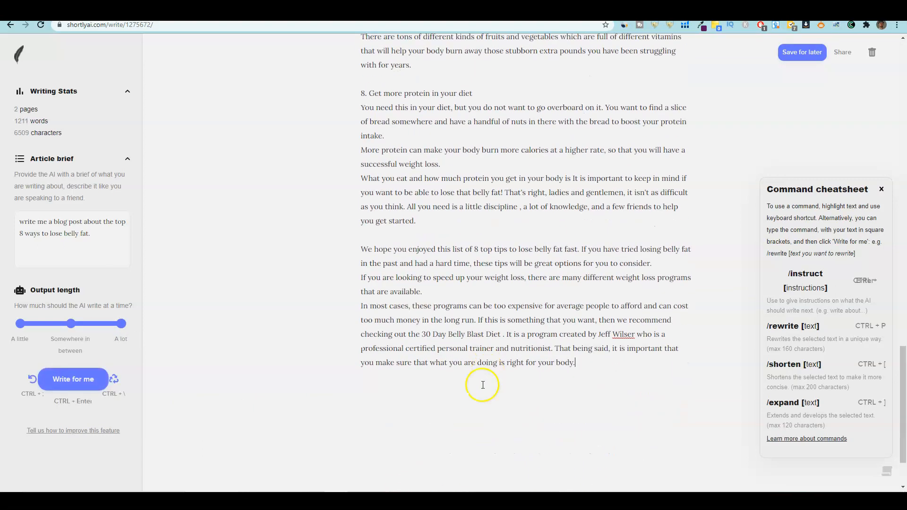
# Step: Review the article's word count and its text from the title down through the numbered sections
pyautogui.scroll(9, 506, 369)
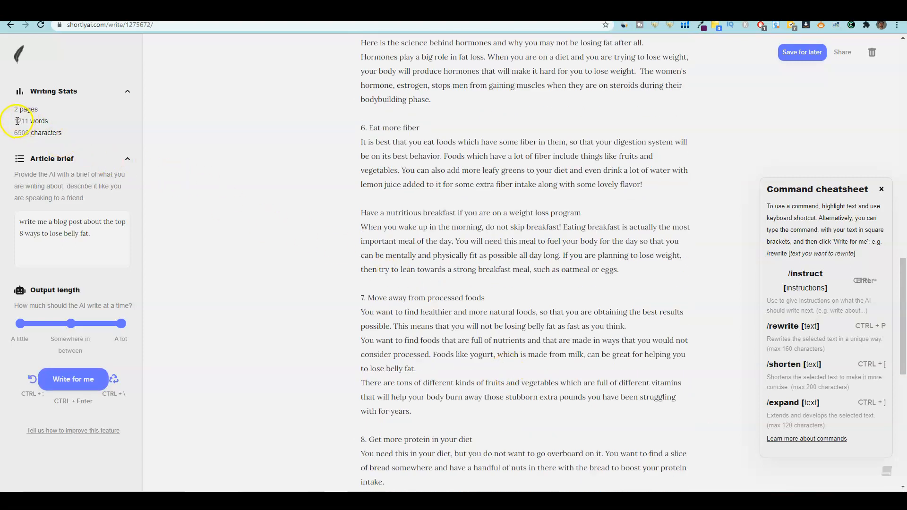
pyautogui.scroll(15, 575, 422)
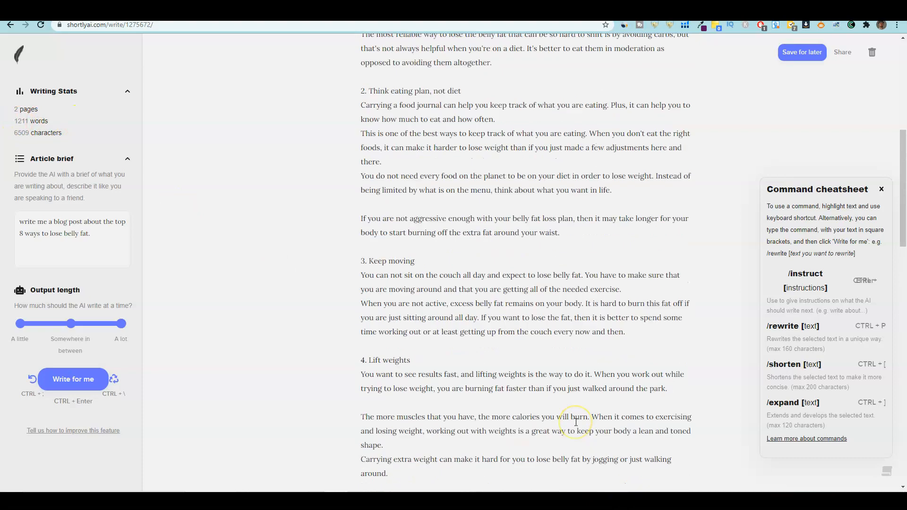
pyautogui.scroll(1, 576, 422)
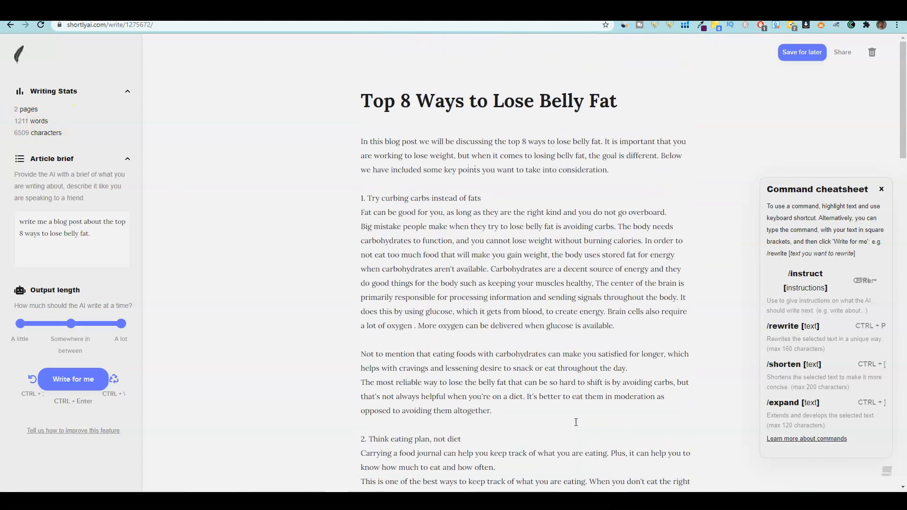
pyautogui.scroll(-20, 427, 221)
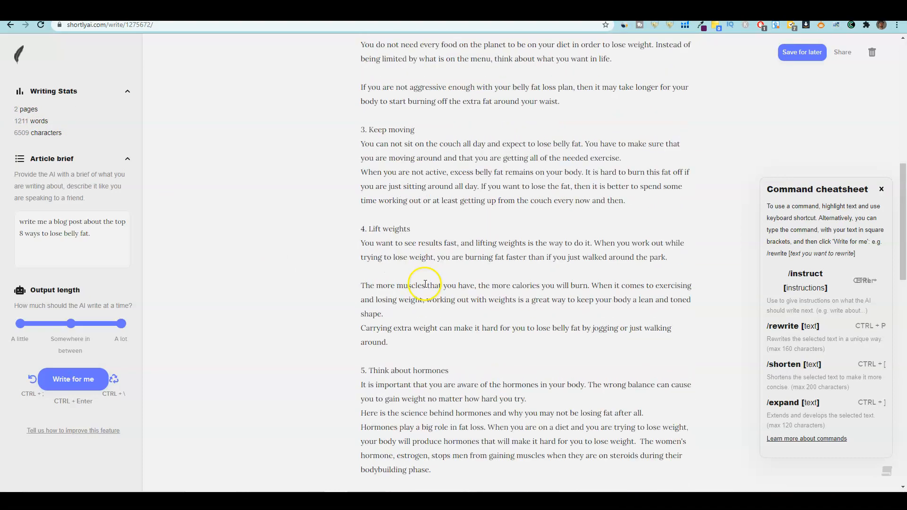
pyautogui.moveTo(587, 284); pyautogui.dragTo(361, 142)
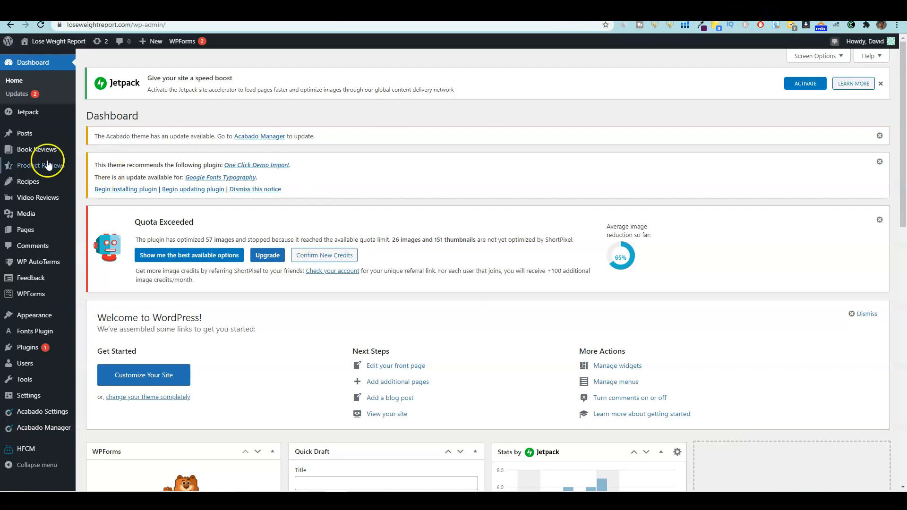
# Step: Create a new WordPress post and paste the copied "Top 8 Ways to Lose Belly Fat" article into it
pyautogui.moveTo(28, 137)
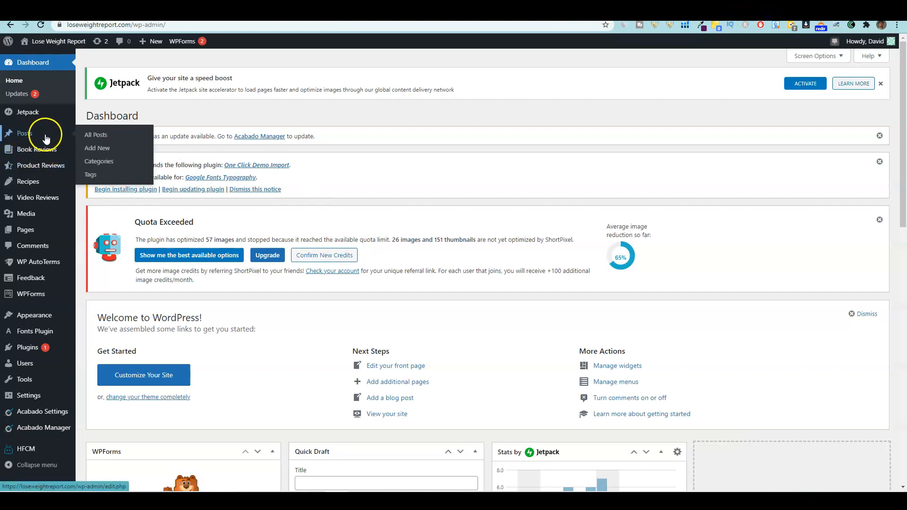
pyautogui.click(101, 152)
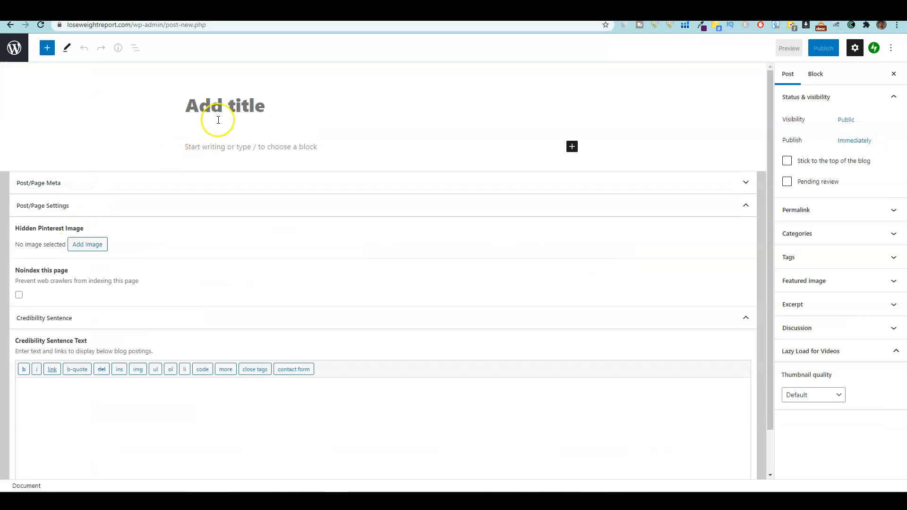
pyautogui.click(220, 142)
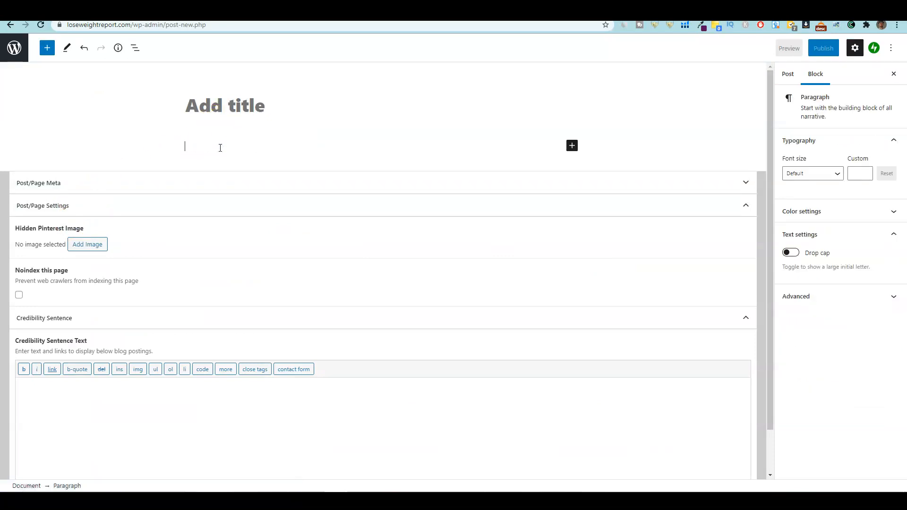
pyautogui.hotkey('ctrl', 'v')
pyautogui.scroll(20, 432, 153)
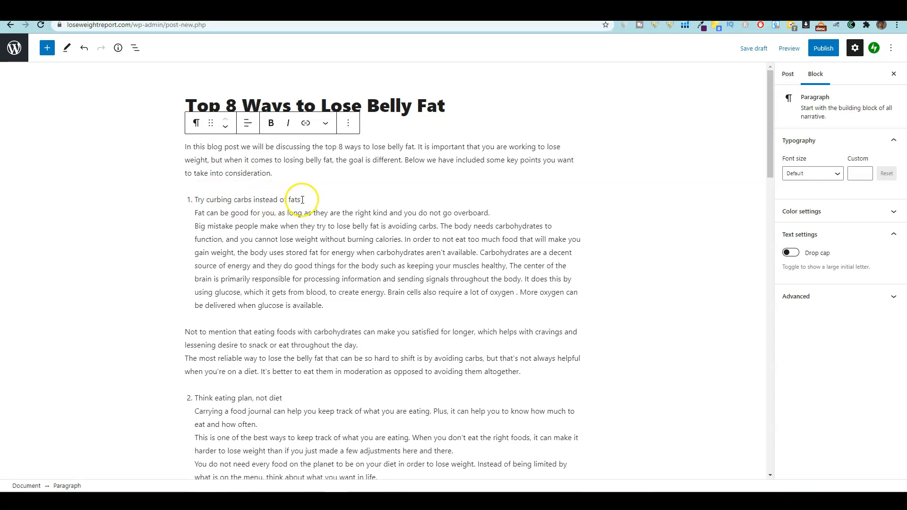
# Step: Clear all body text below the post's title and paste the copied article in again
pyautogui.moveTo(303, 199); pyautogui.dragTo(170, 201)
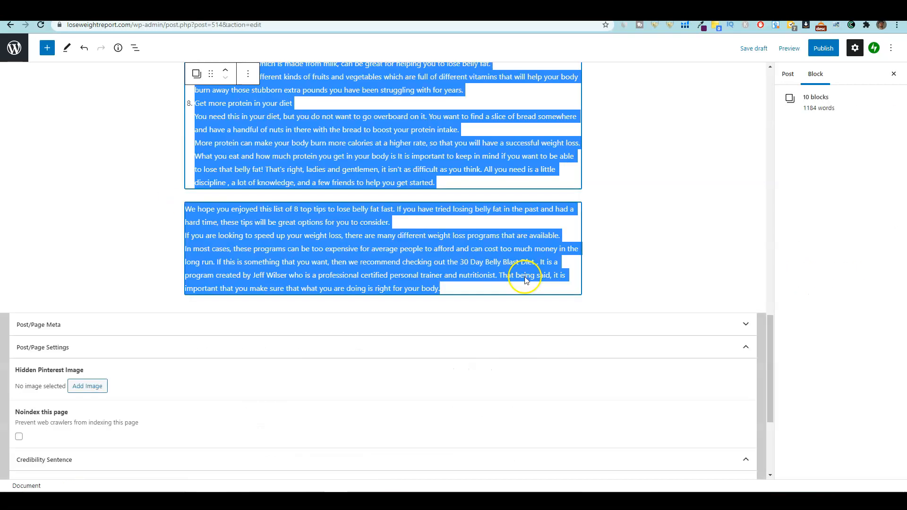
pyautogui.press('BackSpace')
pyautogui.hotkey('ctrl', 'a')
pyautogui.press('BackSpace')
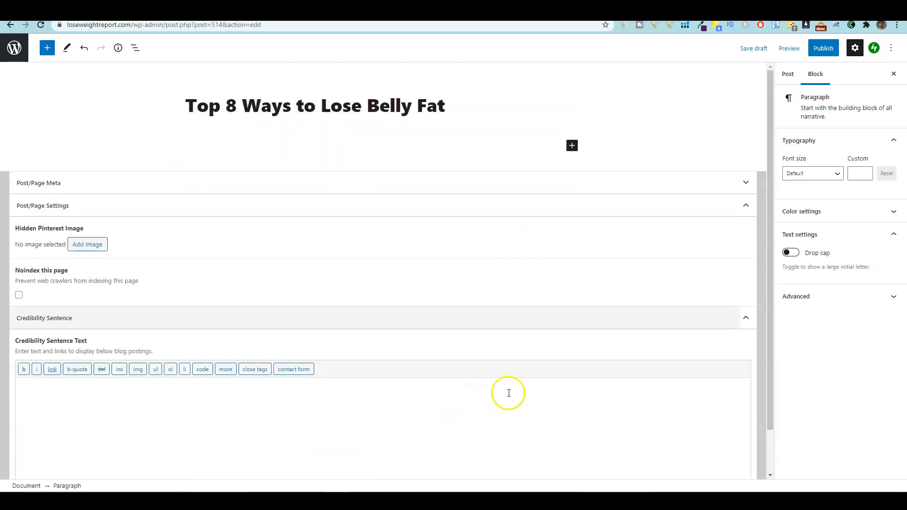
pyautogui.hotkey('ctrl', 'v')
# Step: Review the formatting of the pasted post, from the first numbered heading down to the closing paragraph and back
pyautogui.moveTo(301, 199); pyautogui.dragTo(195, 198)
pyautogui.click(297, 373)
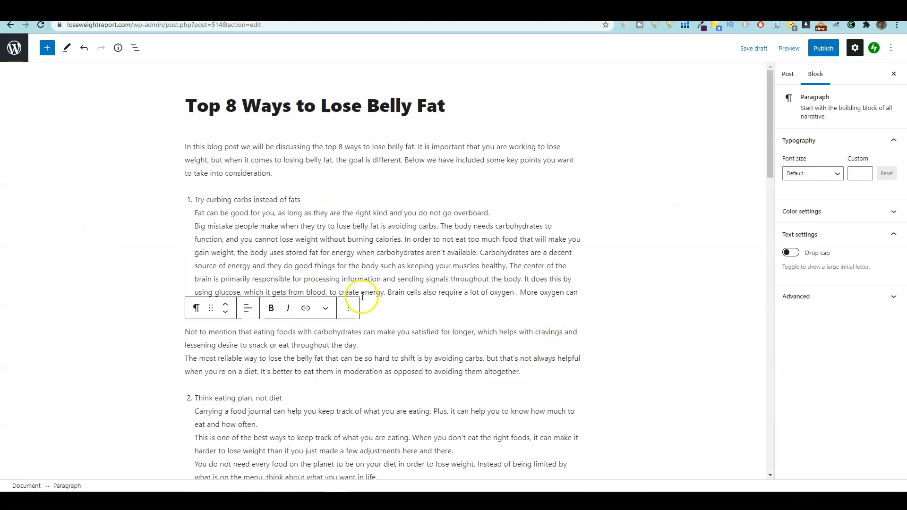
pyautogui.scroll(-4, 357, 301)
pyautogui.scroll(-12, 358, 301)
pyautogui.scroll(13, 364, 304)
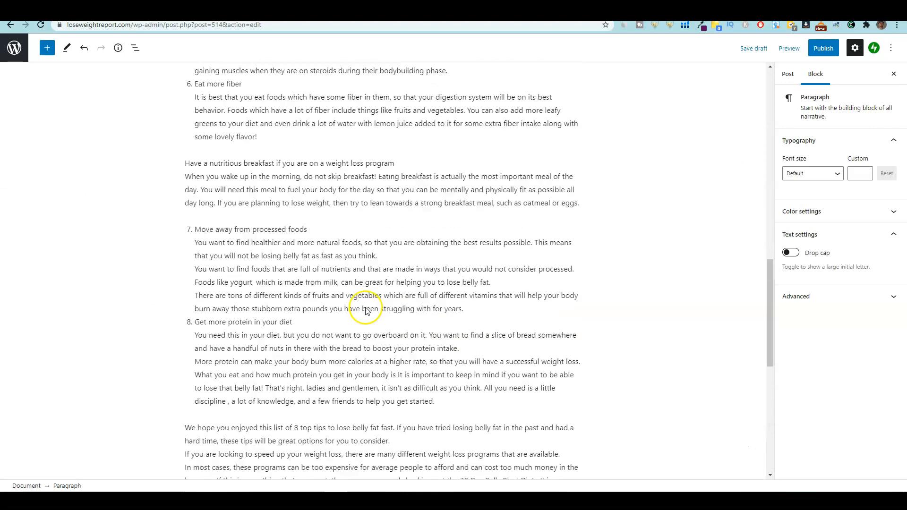
pyautogui.scroll(3, 366, 307)
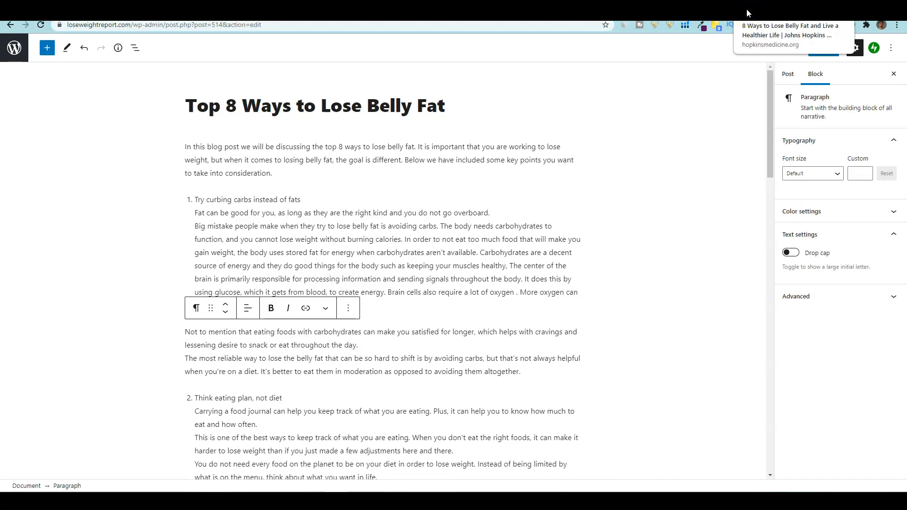
# Step: Switch to the Johns Hopkins belly fat article, then to the ShortlyAI draft, and compare their word counts
pyautogui.click(748, 10)
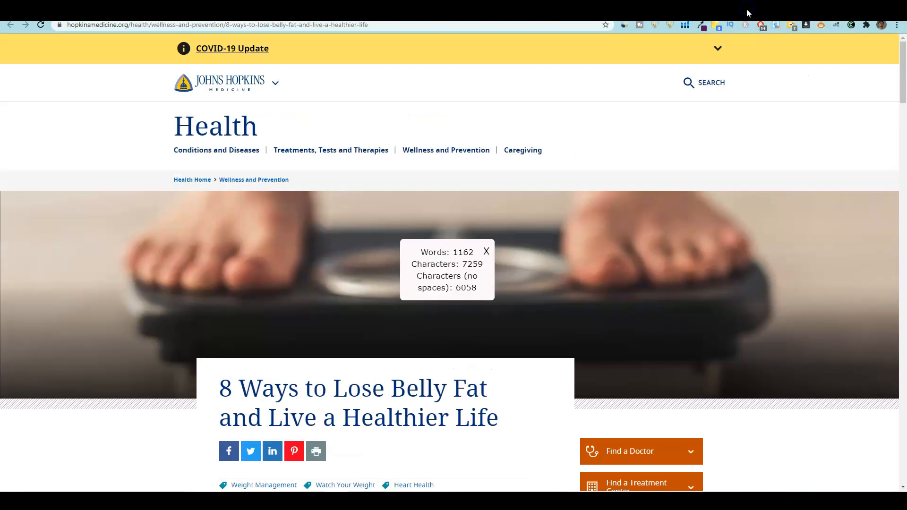
pyautogui.click(716, 10)
pyautogui.click(702, 10)
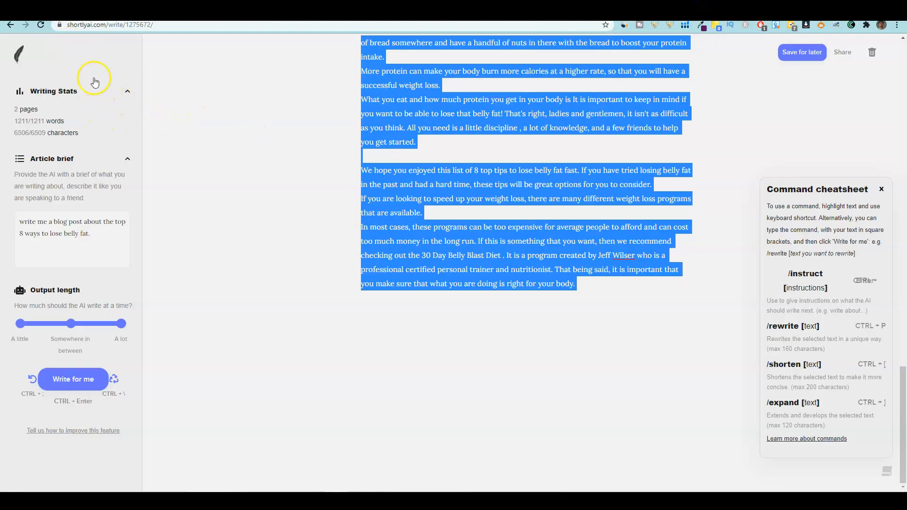
pyautogui.scroll(20, 469, 381)
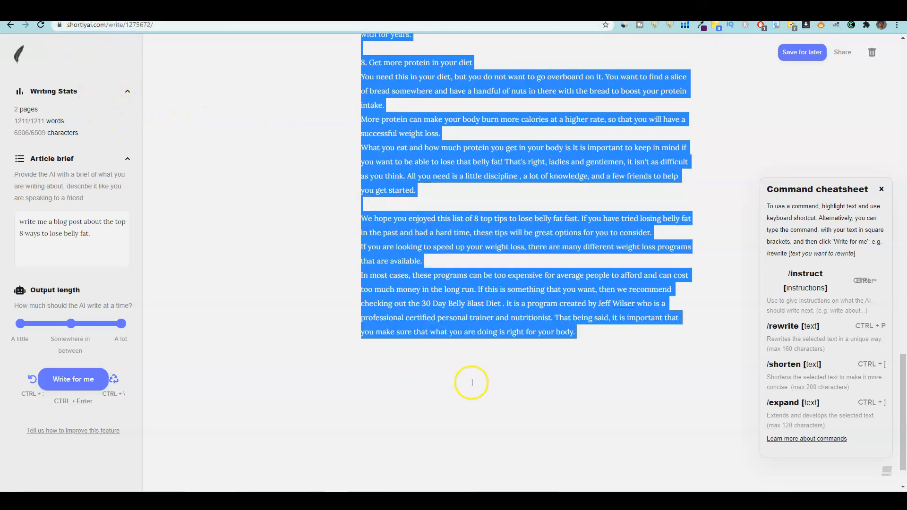